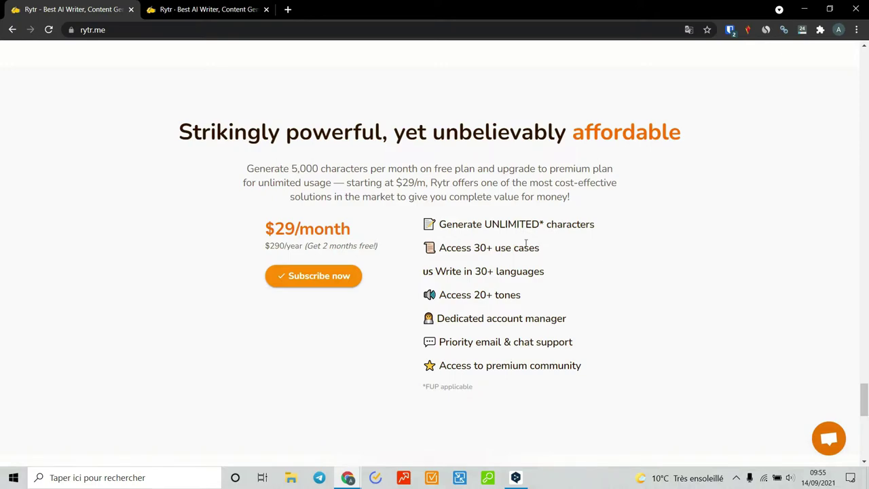
Review the pricing plan and the time and money savings section of the Rytr homepage
scroll(658, 267, "down", 6)
scroll(659, 267, "down", 1)
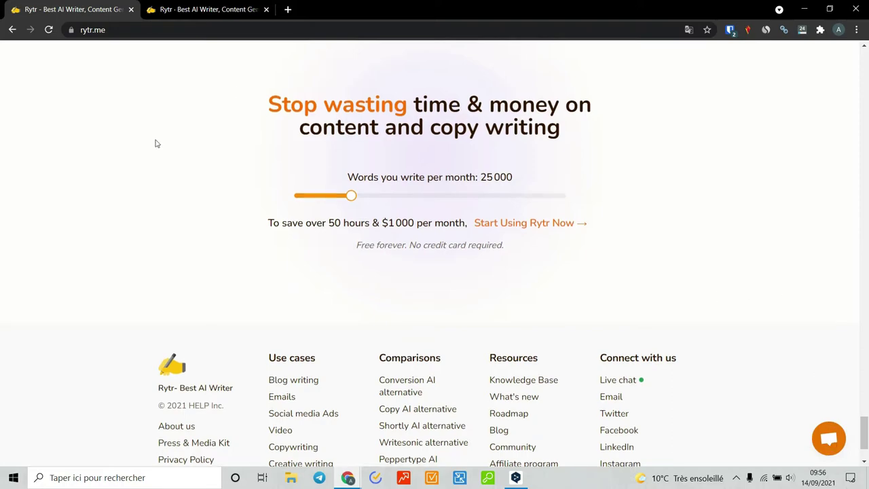
scroll(156, 143, "up", 10)
scroll(155, 142, "up", 5)
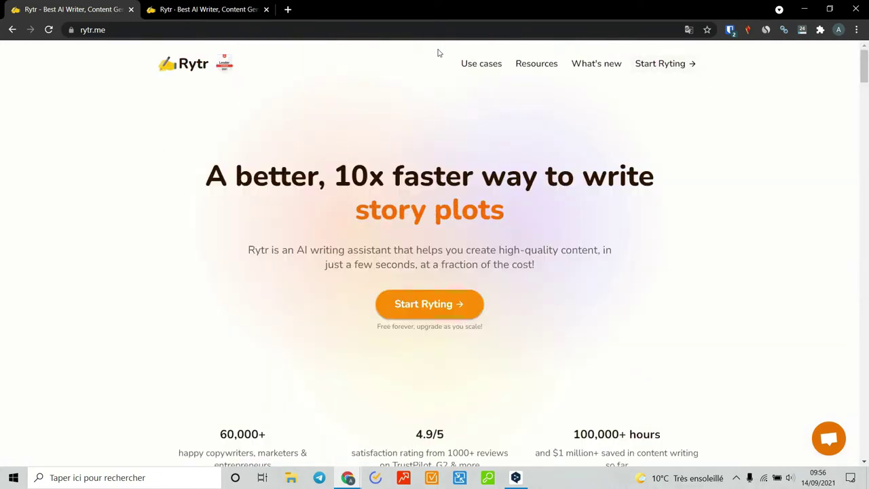
Switch to the open Rytr writing workspace and examine the available output languages
left_click(182, 10)
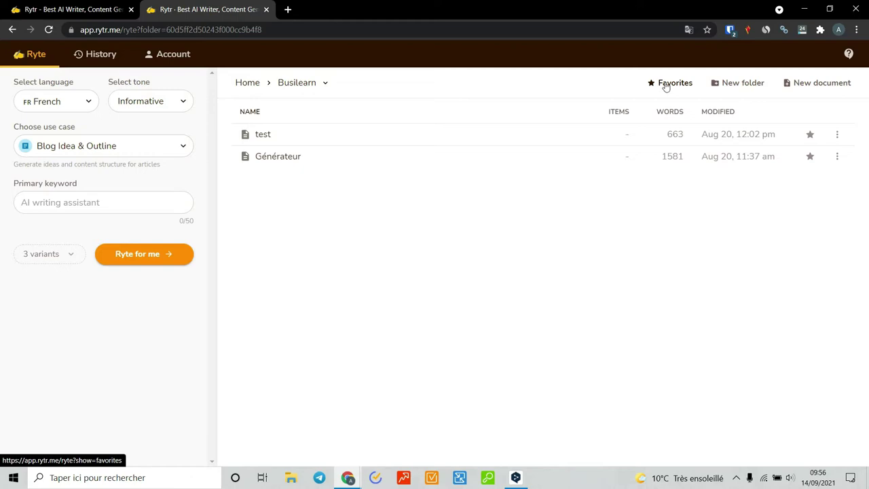
left_click(69, 102)
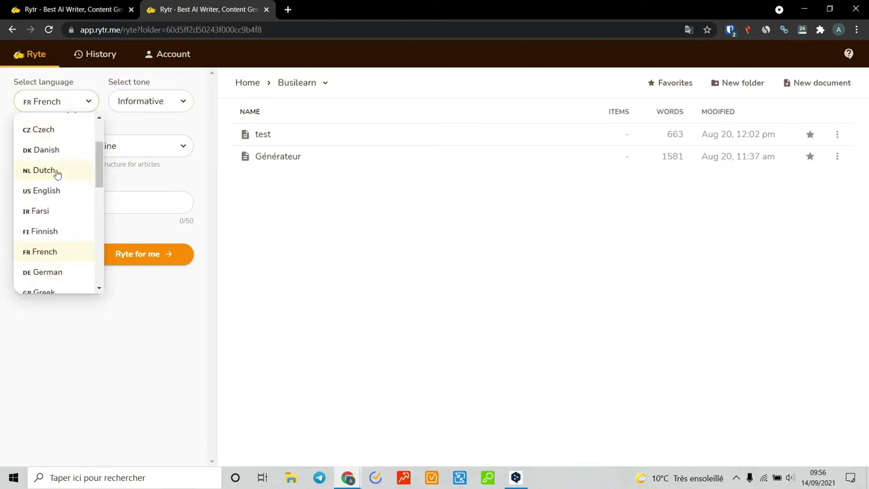
scroll(57, 175, "up", 2)
scroll(58, 175, "down", 4)
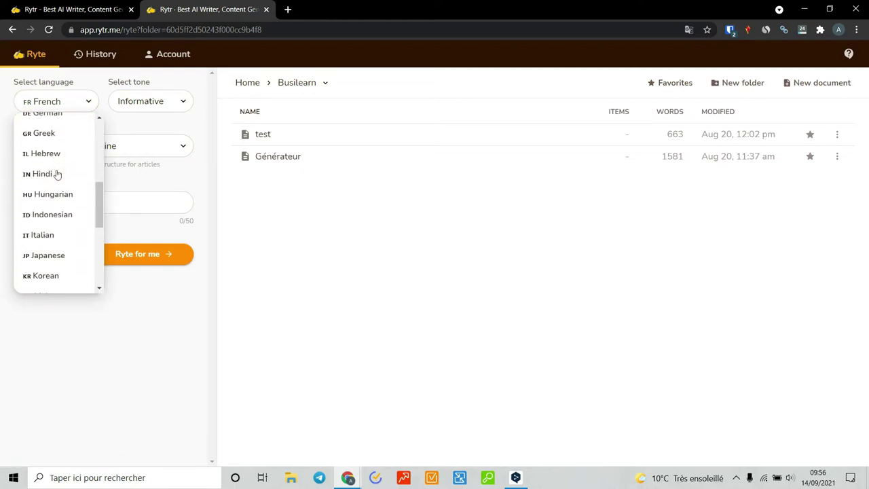
scroll(58, 174, "down", 3)
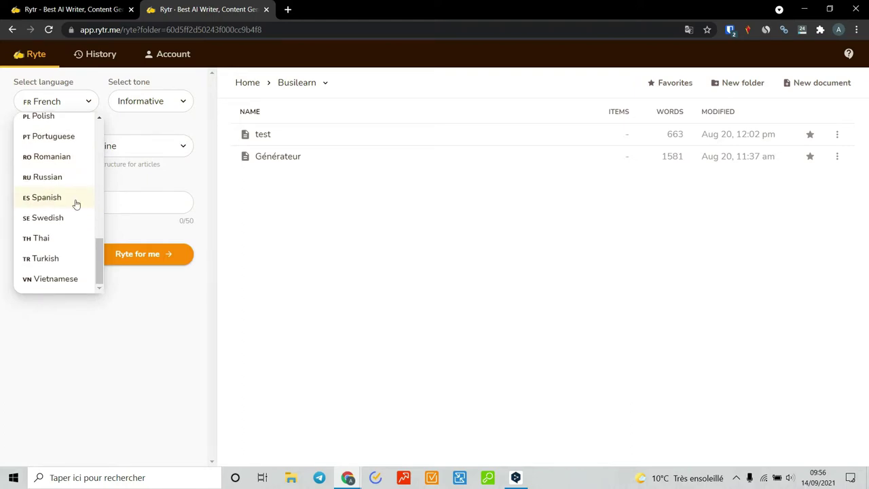
scroll(58, 247, "up", 4)
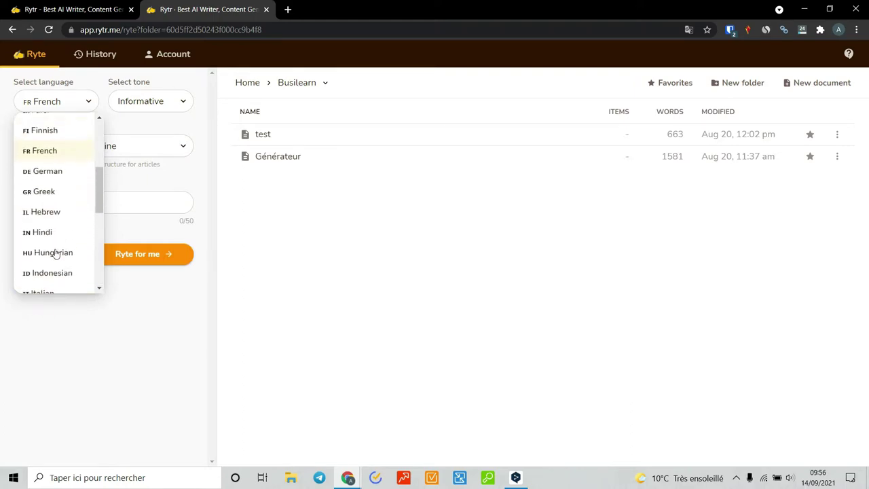
scroll(84, 217, "up", 4)
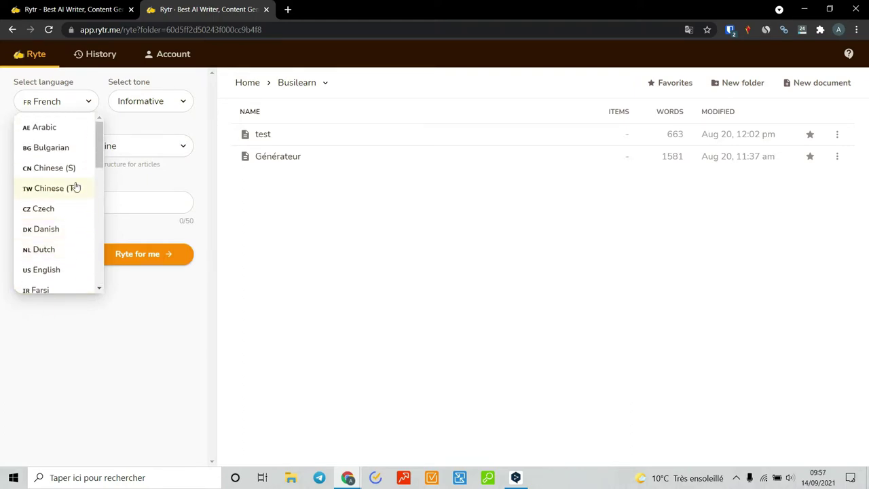
scroll(68, 170, "down", 1)
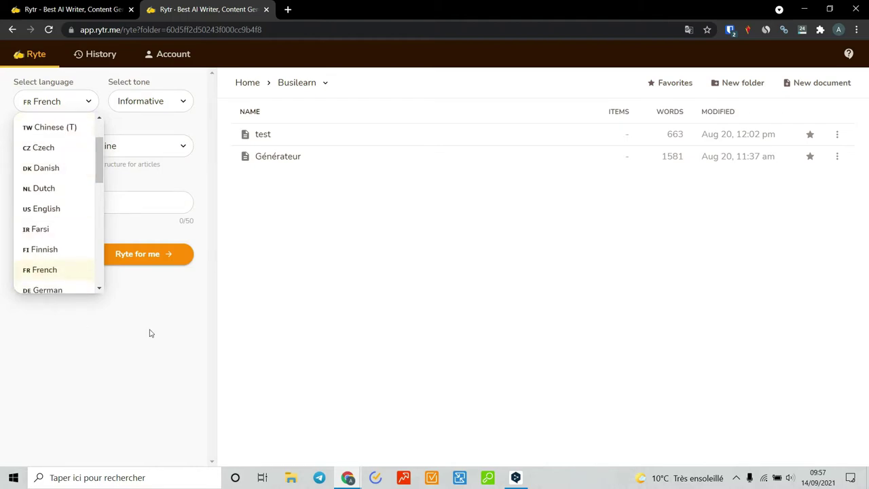
Look through the available writing tones and choose Informative
left_click(158, 103)
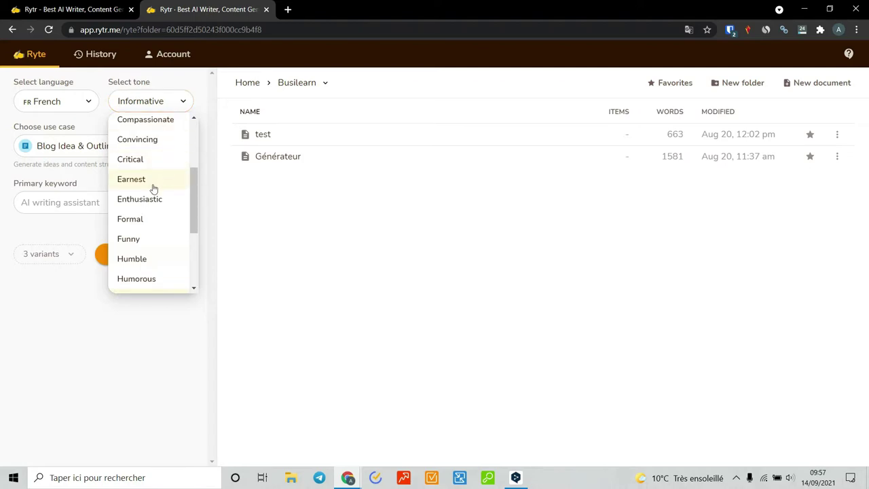
scroll(167, 218, "down", 2)
scroll(157, 221, "down", 1)
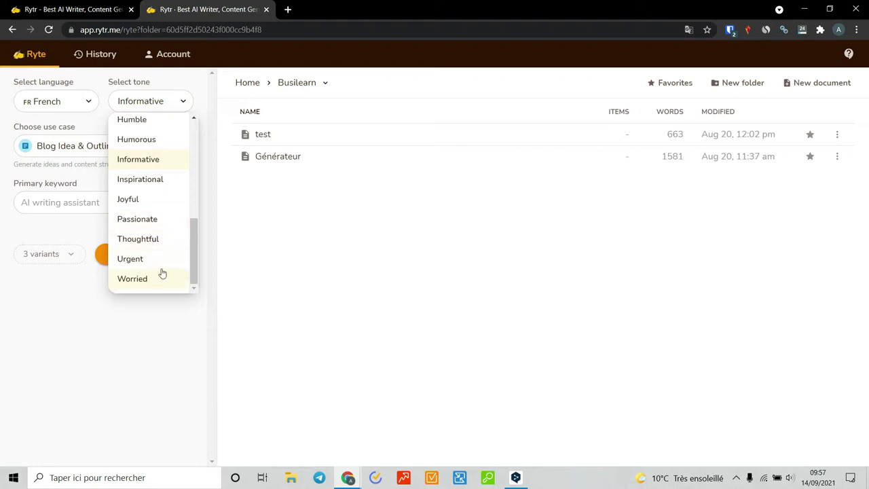
scroll(139, 188, "up", 1)
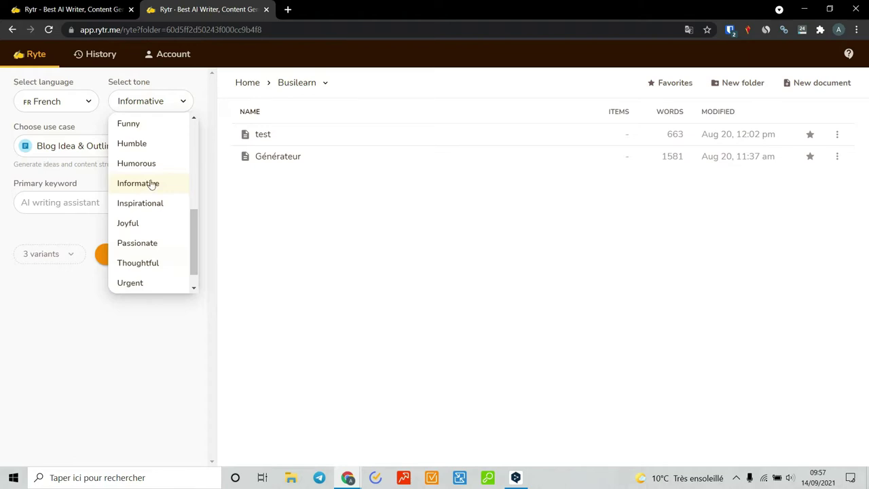
left_click(151, 186)
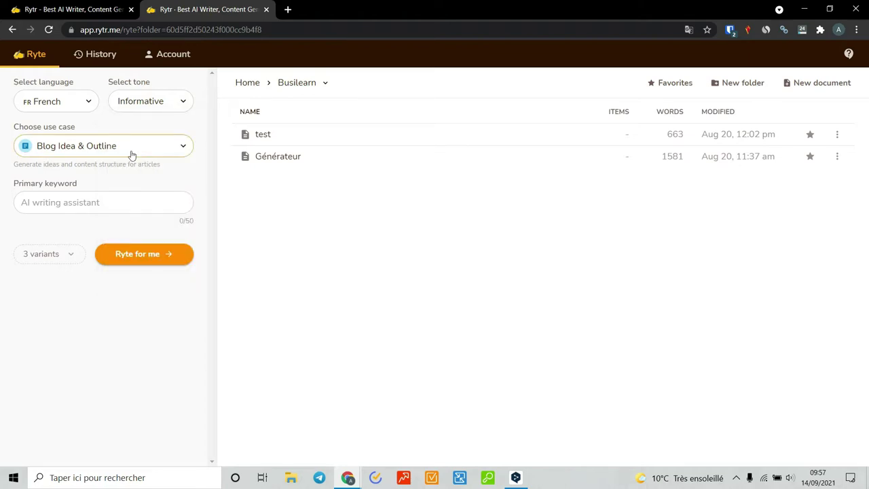
Examine the available writing use cases, from Blog Idea & Outline through to Video Description
left_click(147, 153)
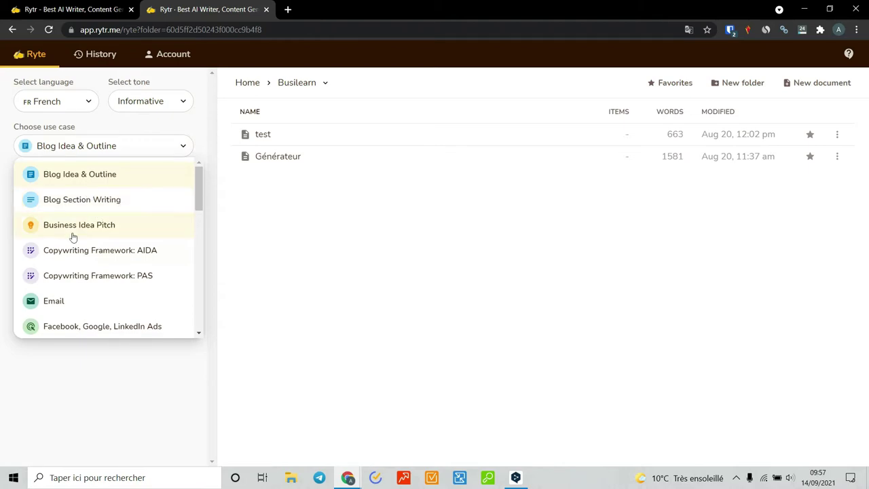
scroll(126, 237, "down", 1)
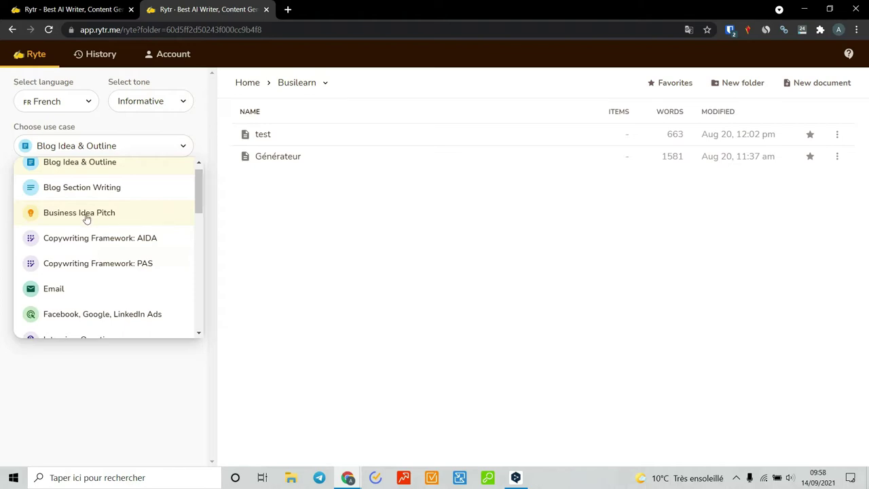
scroll(117, 219, "down", 1)
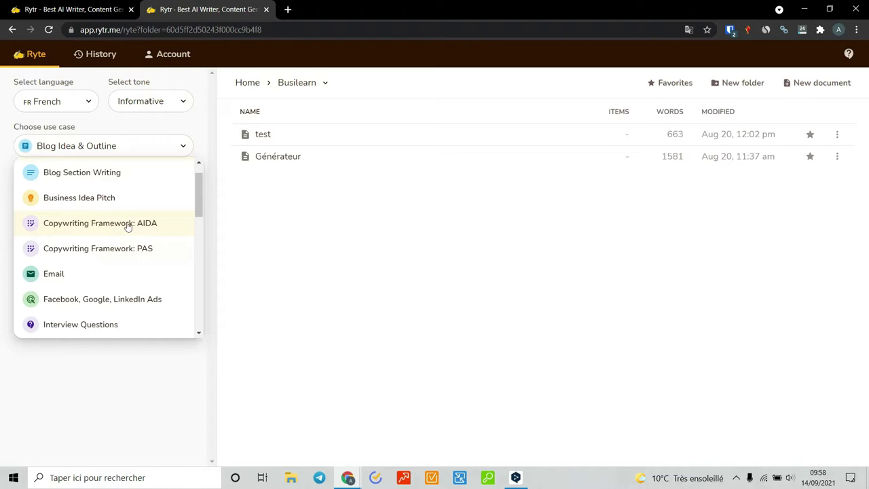
scroll(109, 234, "down", 1)
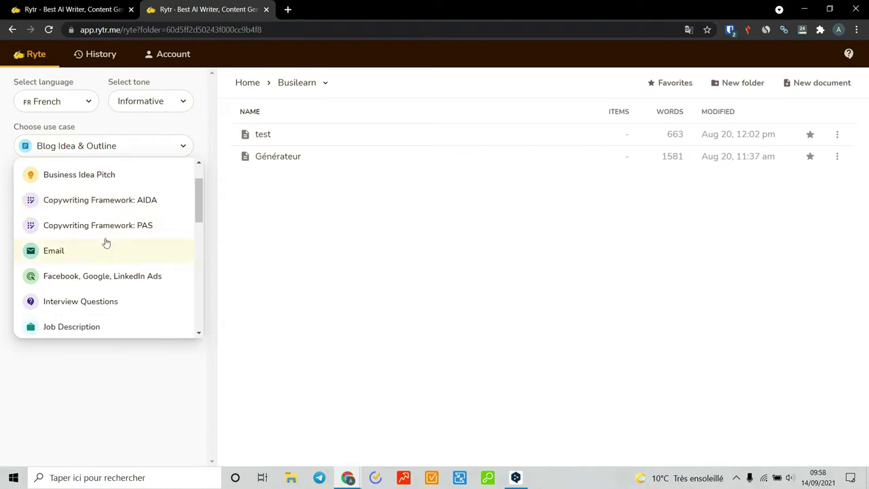
scroll(100, 250, "down", 1)
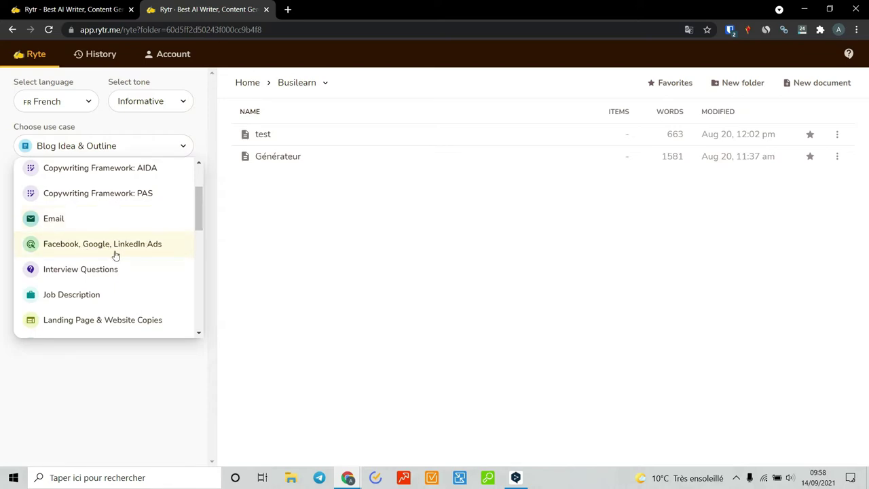
scroll(112, 257, "down", 1)
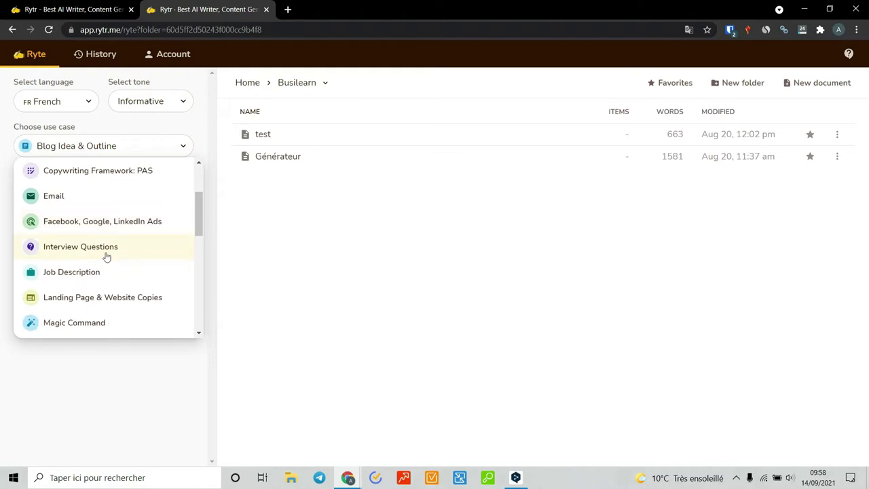
scroll(107, 257, "down", 2)
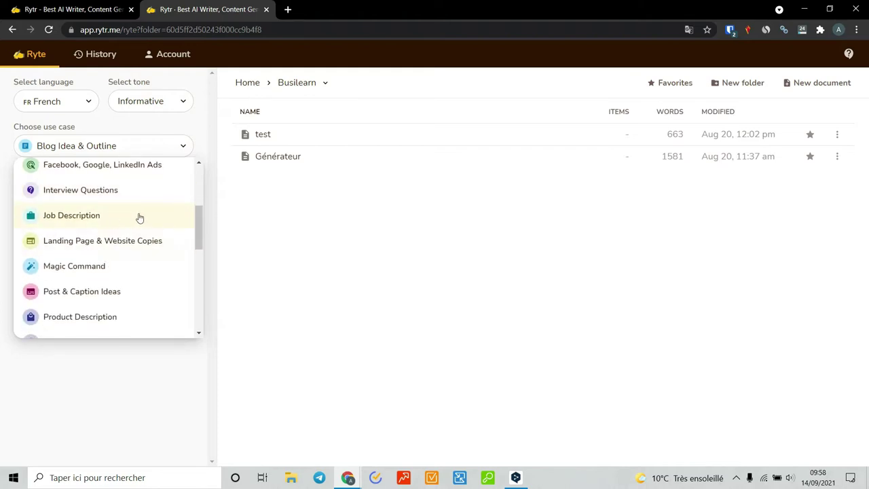
scroll(139, 216, "down", 1)
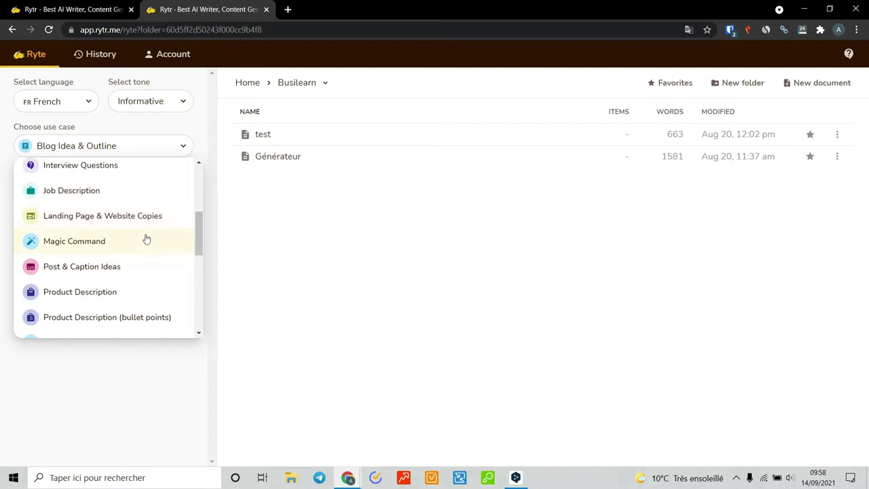
scroll(129, 234, "down", 1)
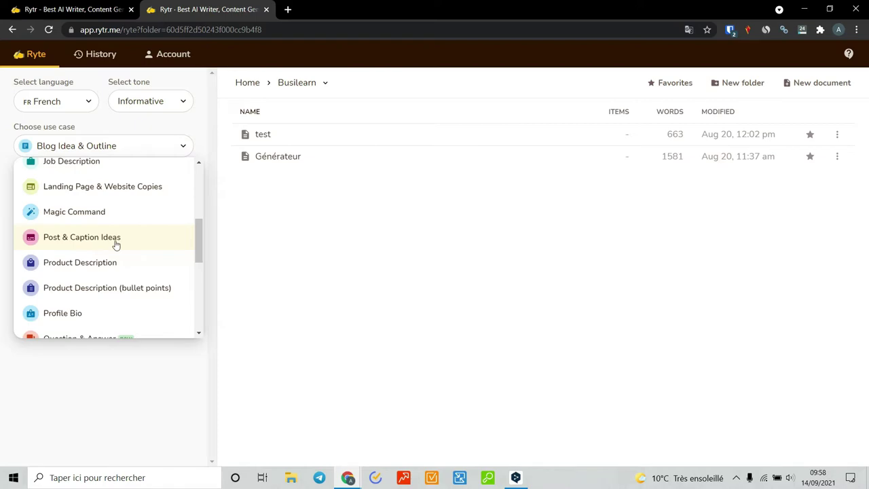
scroll(116, 245, "down", 1)
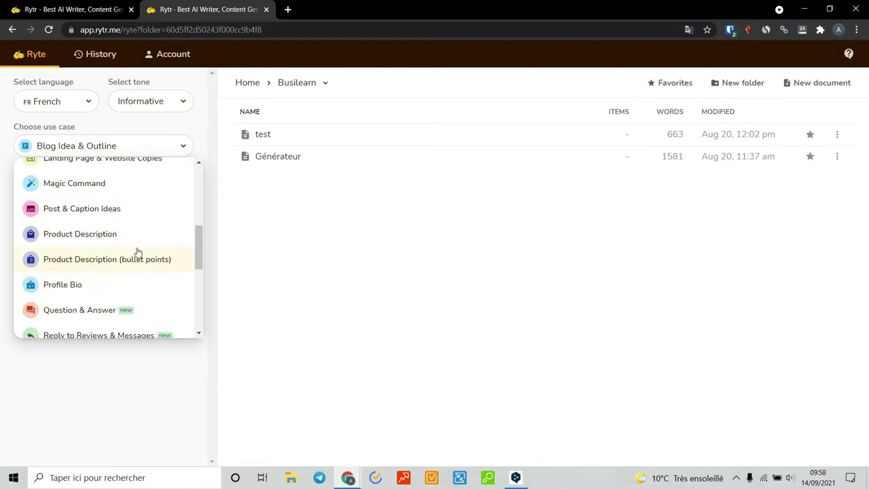
scroll(136, 263, "down", 1)
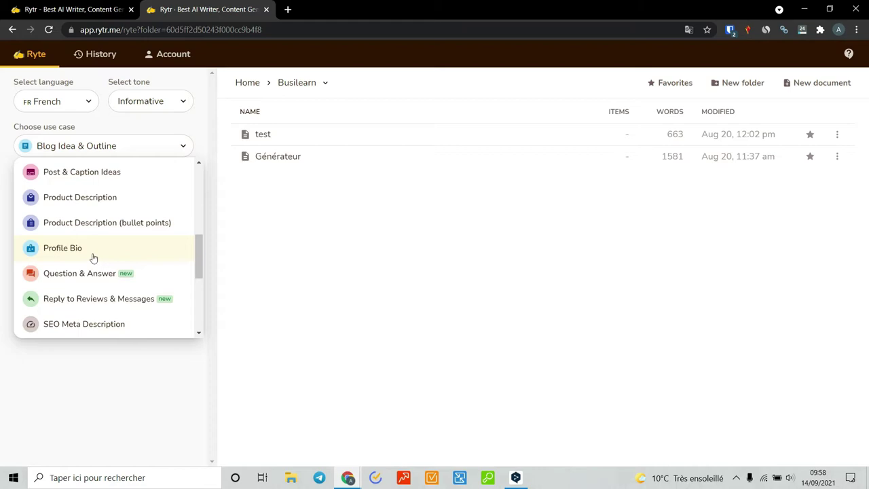
scroll(134, 253, "down", 1)
scroll(146, 261, "down", 1)
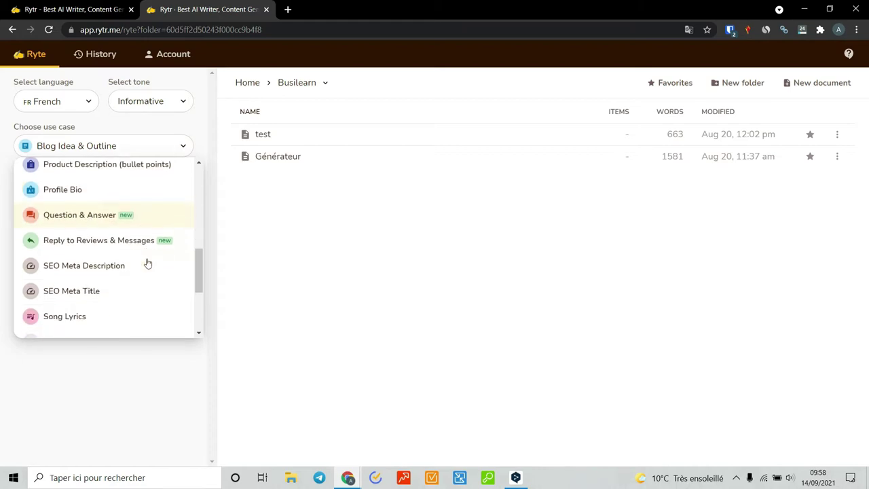
scroll(147, 264, "down", 2)
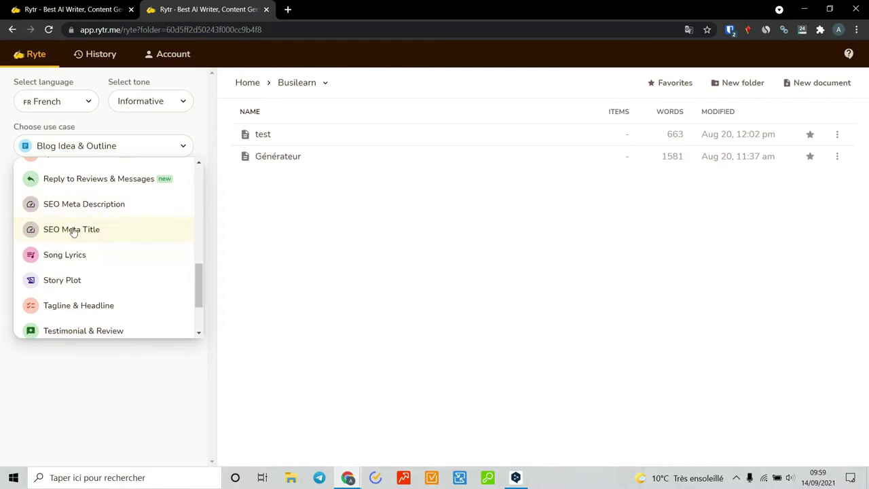
scroll(116, 228, "down", 1)
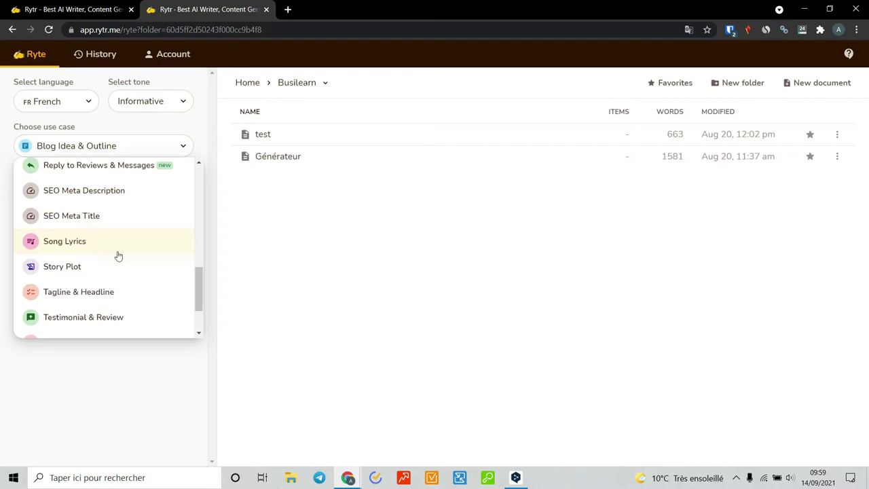
scroll(116, 256, "down", 1)
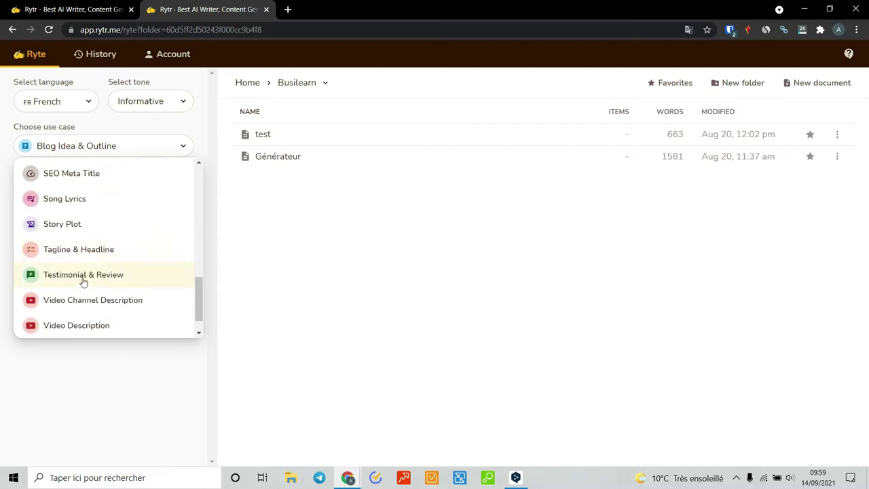
scroll(81, 283, "up", 10)
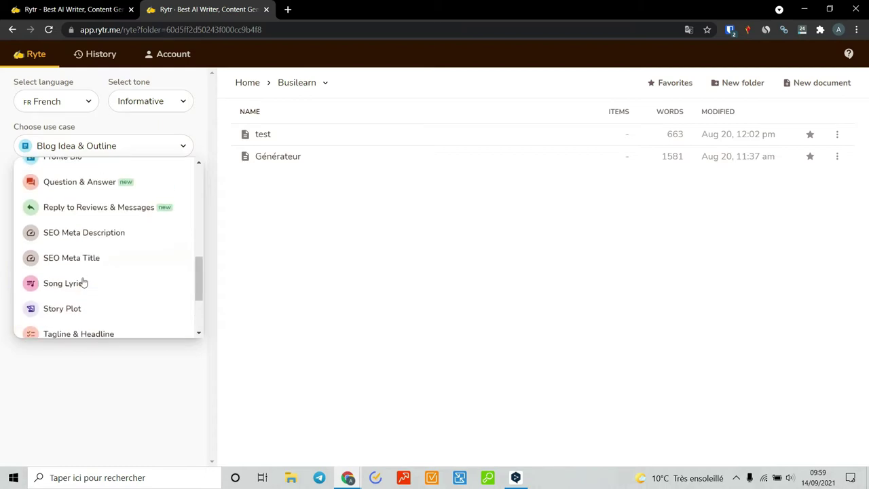
left_click(159, 149)
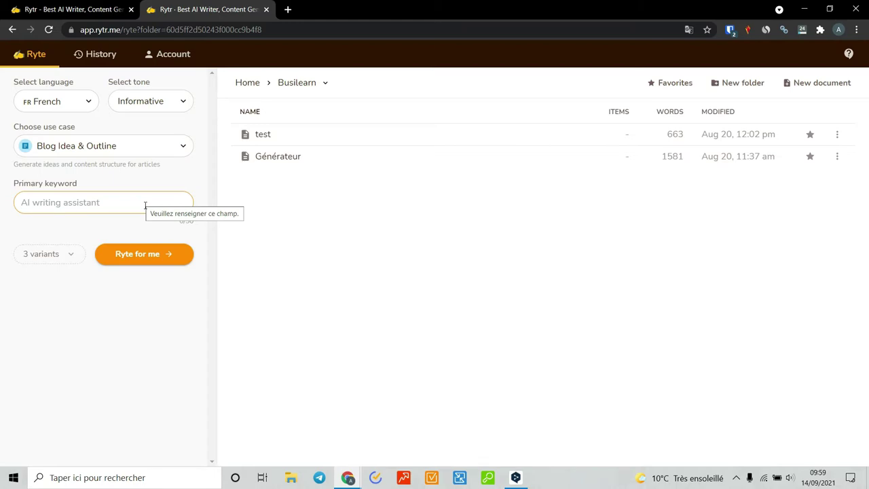
Enter "Durée de vie d'un cheval" as the primary keyword for the blog idea and outline
key("Tab")
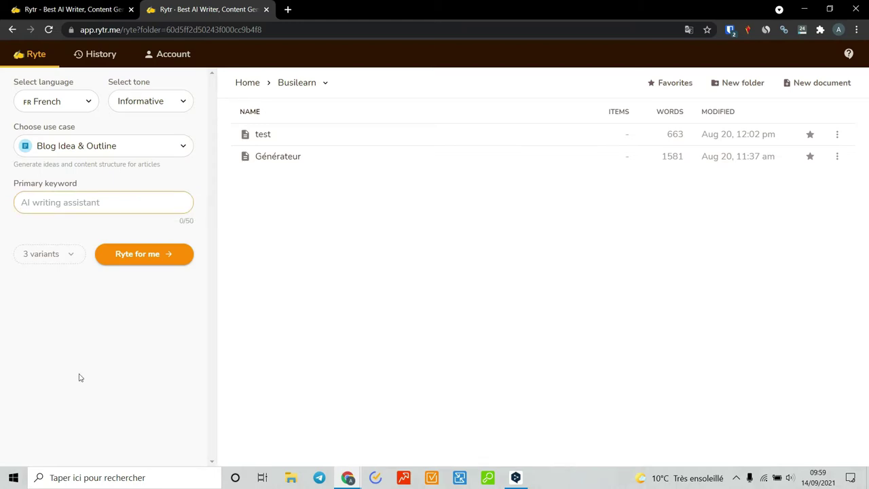
type("Durée de vie d'un c")
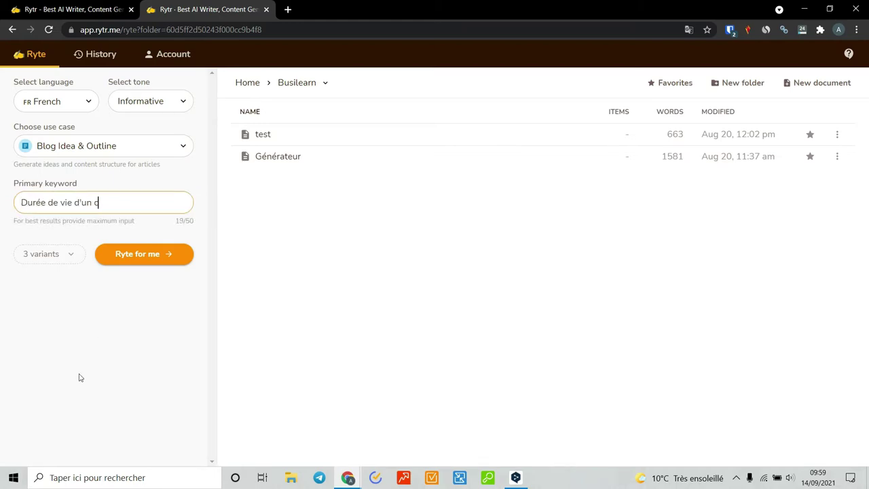
type("heval")
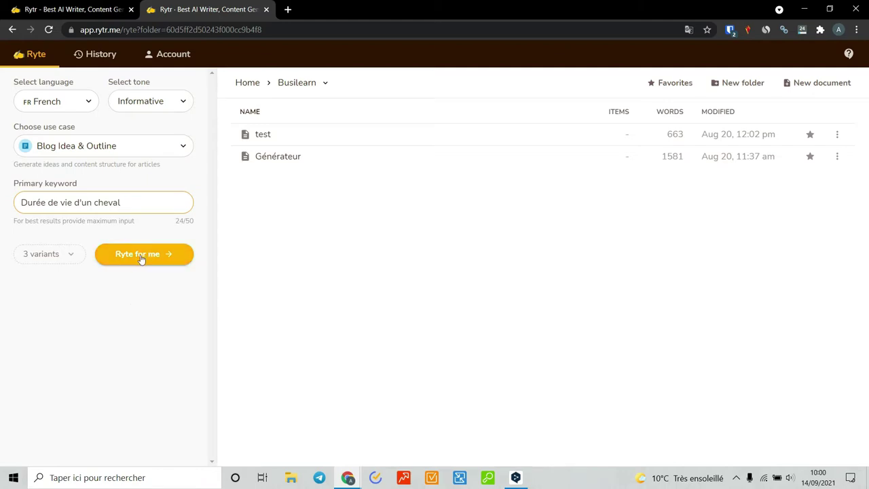
Generate three variants of the blog idea and outline for the entered keyword
left_click(139, 147)
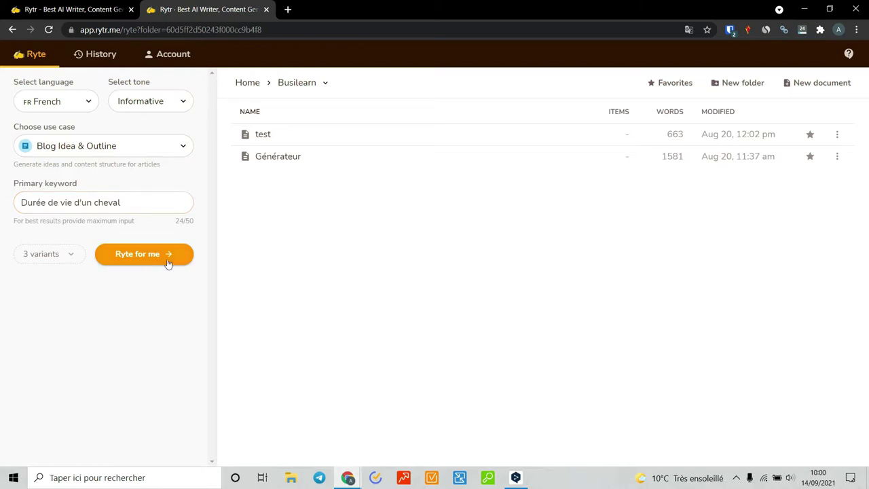
left_click(65, 259)
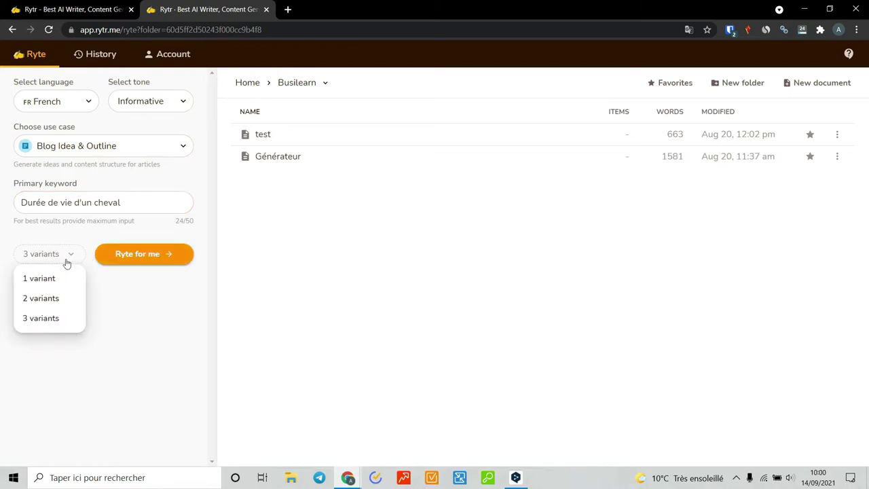
left_click(46, 325)
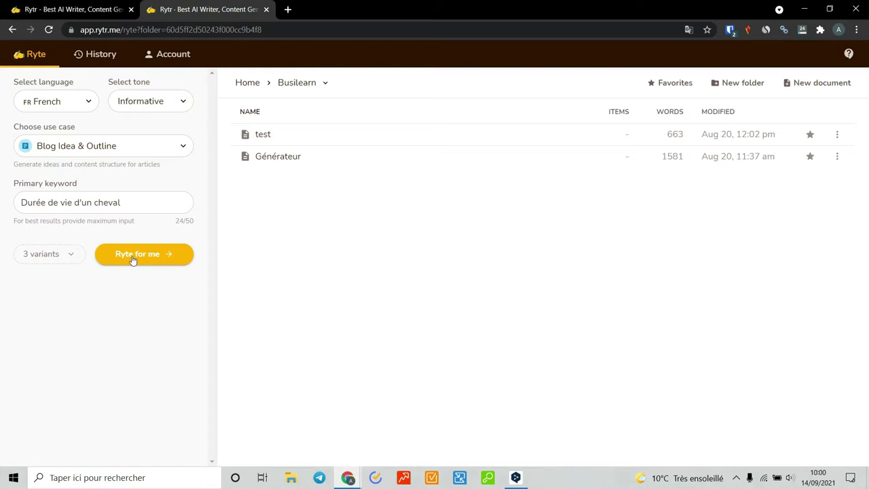
left_click(156, 256)
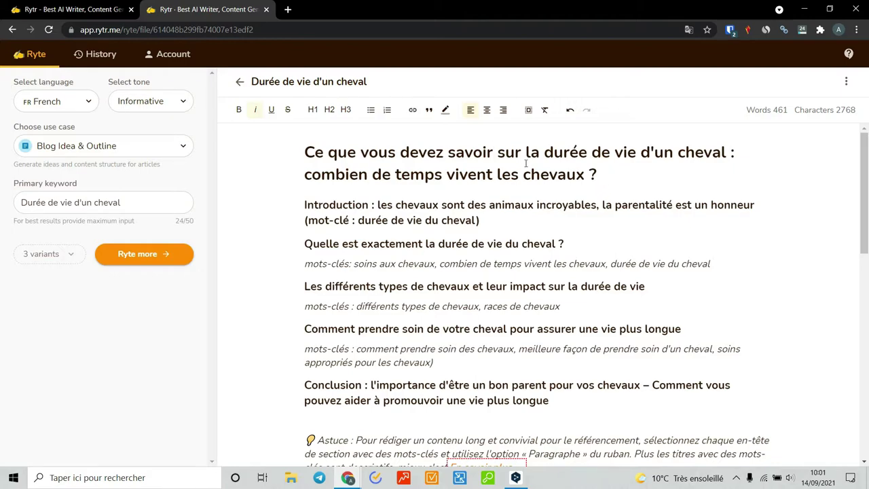
Review the first generated outline and delete the "Astuce" tip and separator line beneath it
left_click(305, 244)
scroll(647, 248, "down", 1)
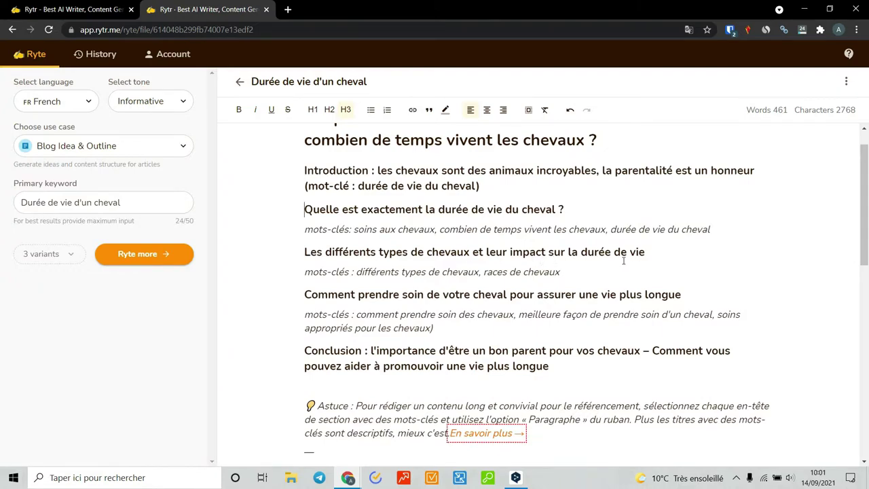
scroll(624, 261, "down", 1)
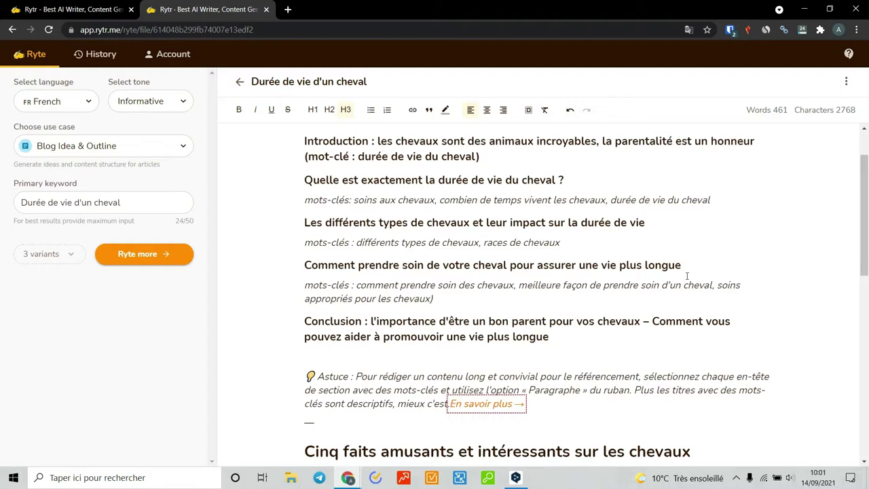
scroll(714, 277, "up", 2)
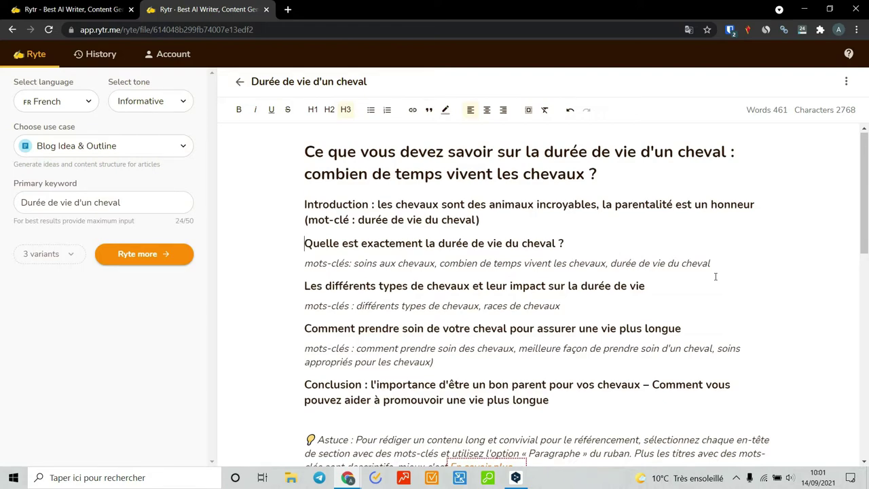
scroll(377, 363, "down", 3)
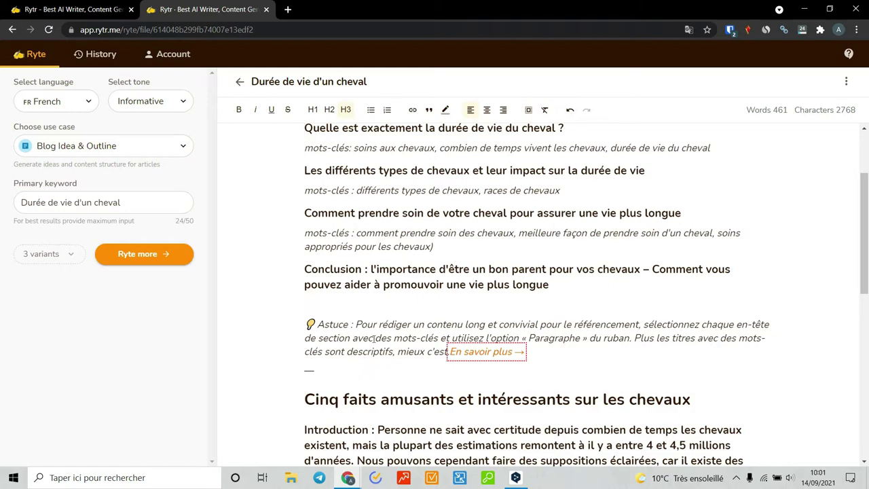
left_click(308, 327)
left_click_drag(313, 371, 294, 319)
key("BackSpace")
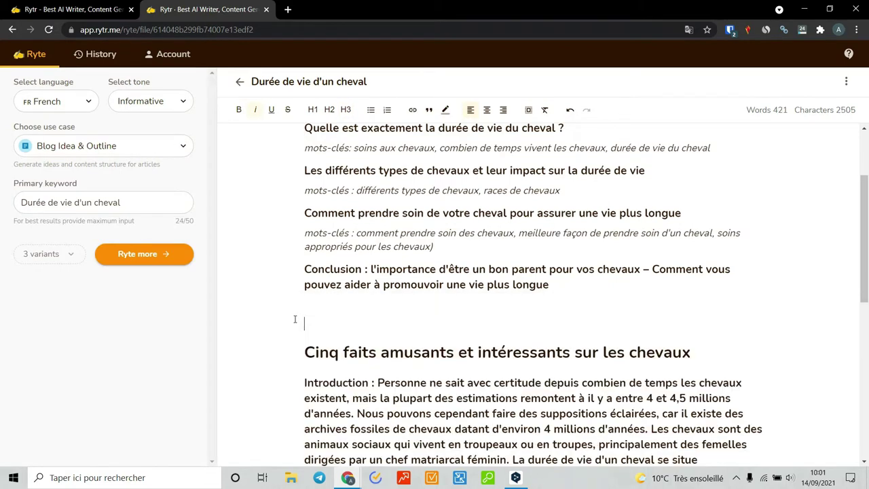
Delete the entire second outline, "Cinq faits amusants et intéressants sur les chevaux"
scroll(663, 380, "down", 3)
scroll(536, 384, "up", 1)
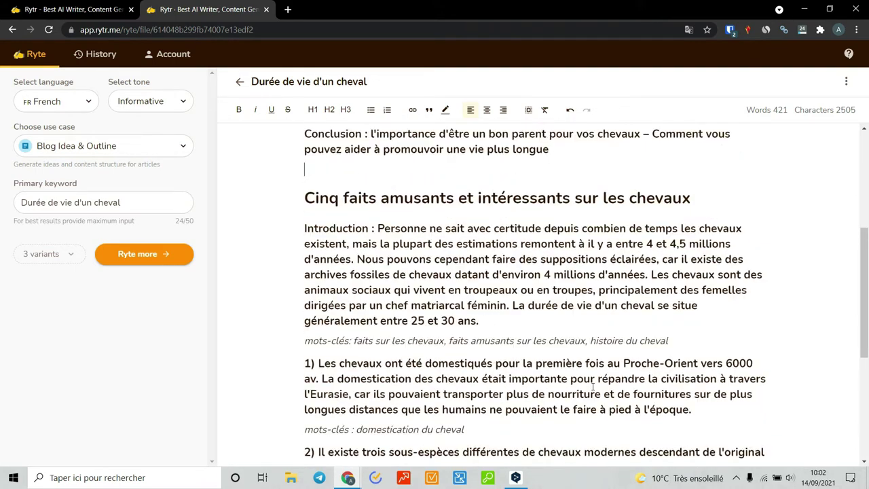
left_click_drag(332, 441, 265, 186)
key("BackSpace")
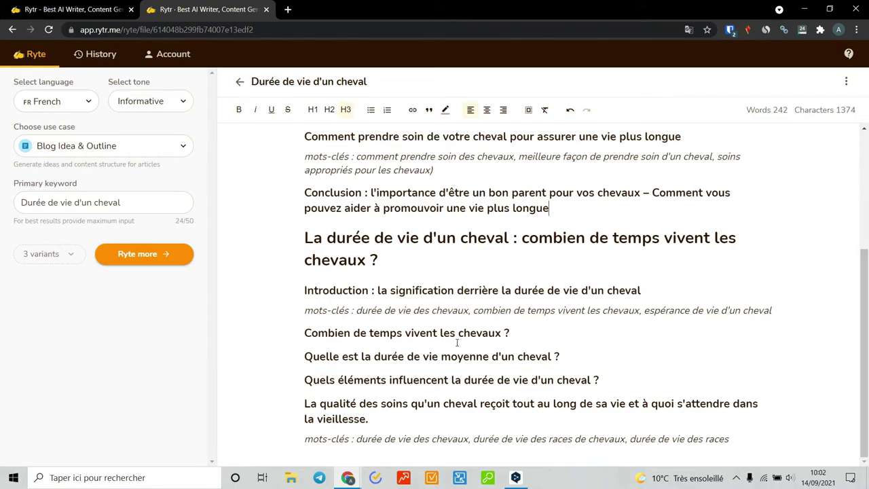
Replace the first outline's heading "Quelle est exactement la durée de vie du cheval ?" with "Quelle est la durée de vie moyenne d'un cheval ?" from the last outline
scroll(508, 258, "up", 2)
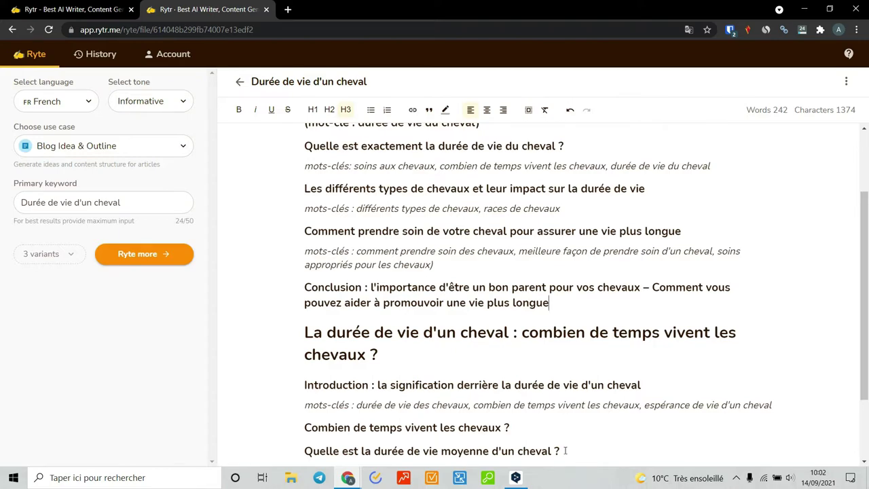
left_click_drag(564, 451, 304, 355)
key("BackSpace")
scroll(724, 292, "up", 1)
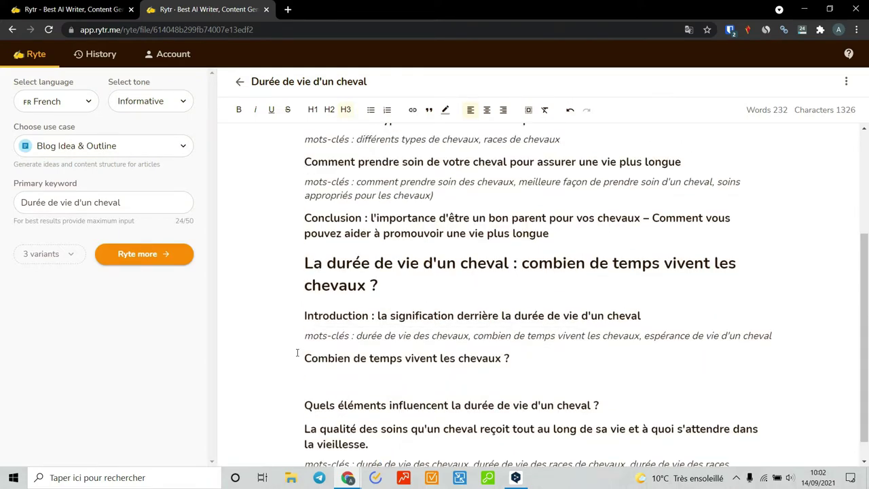
scroll(724, 291, "down", 1)
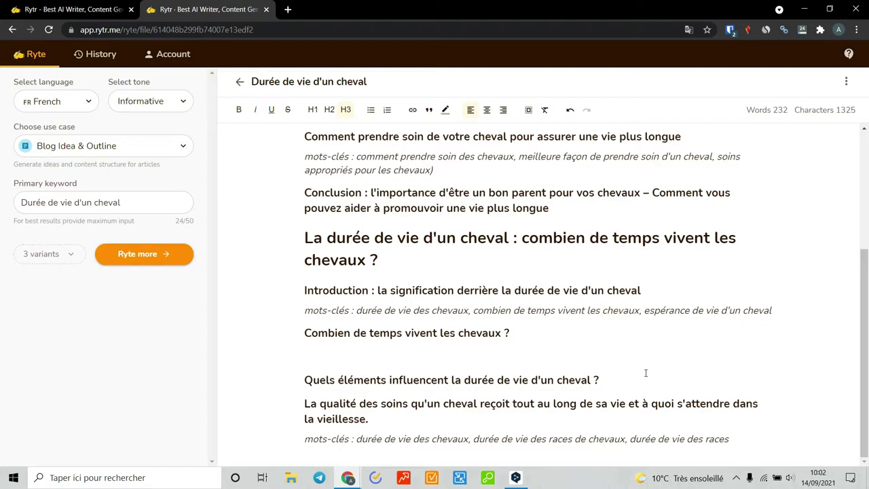
scroll(646, 373, "up", 3)
Move the heading "Quels éléments influencent la durée de vie d'un cheval ?" to a new line below the average-lifespan keywords in the first outline
left_click(753, 237)
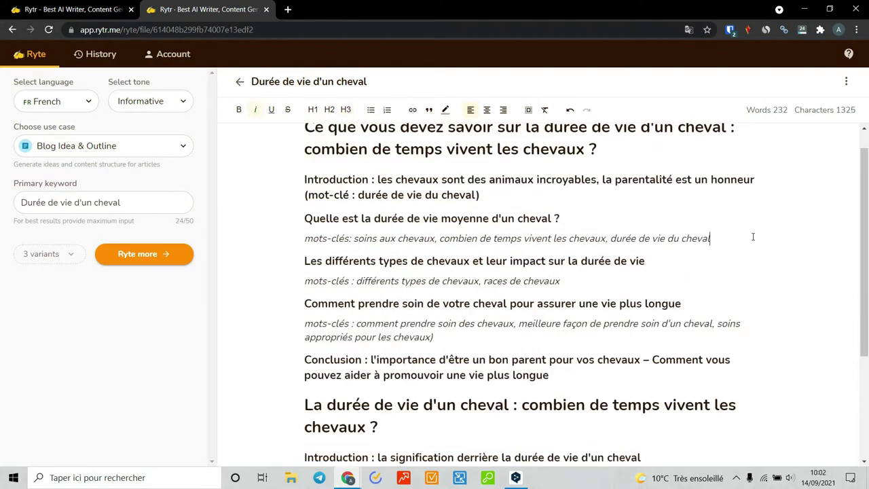
key("Return")
scroll(753, 236, "down", 3)
left_click_drag(599, 380, 290, 377)
key("ctrl+x")
scroll(290, 376, "up", 3)
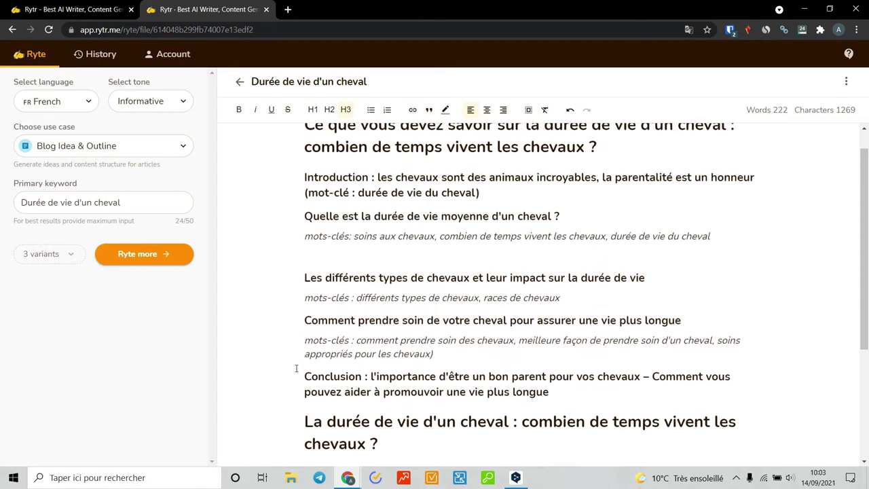
scroll(294, 368, "down", 3)
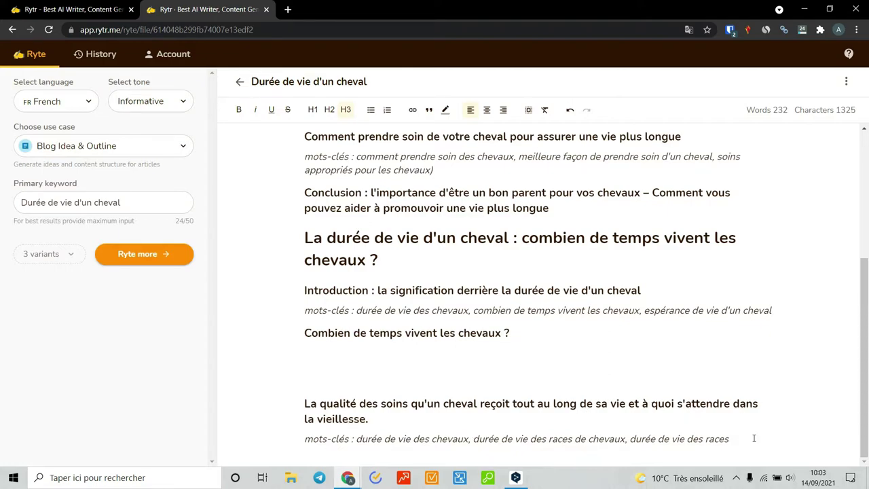
Delete all remaining sections under the title of the last outline
triple_click(716, 425)
key("ctrl+z")
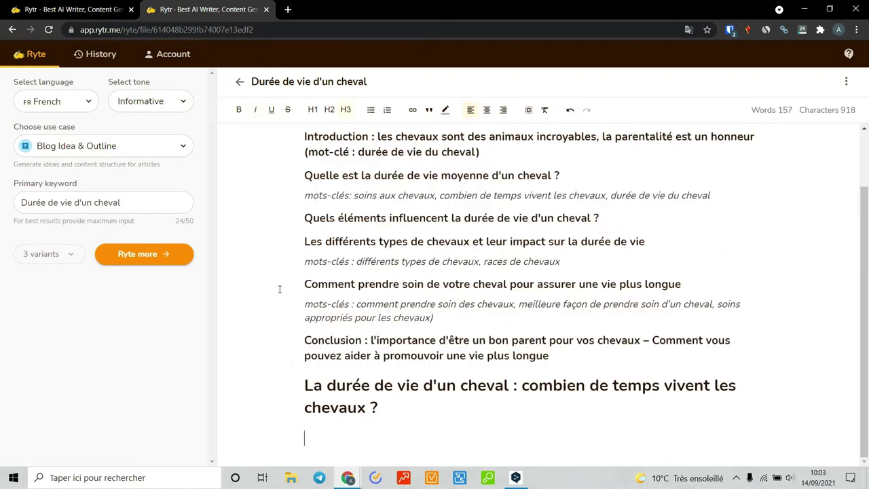
key("BackSpace")
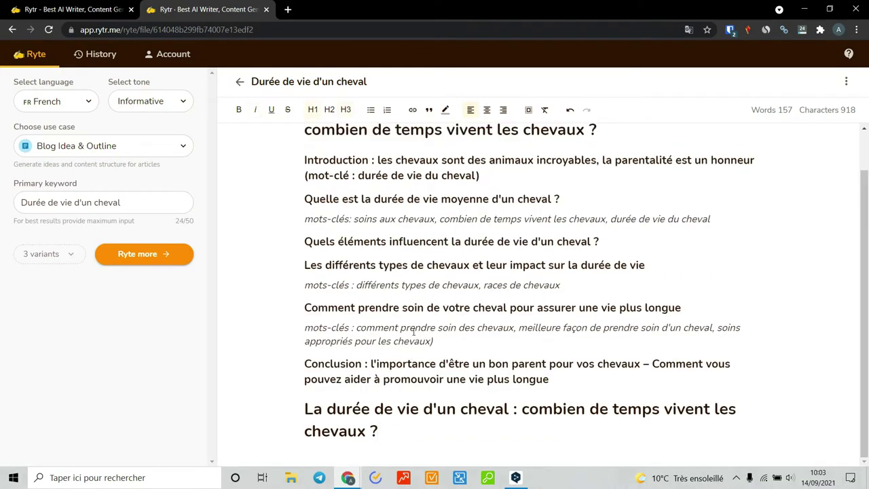
Move the title "La durée de vie d'un cheval : combien de temps vivent les chevaux ?" to replace the document's first title
triple_click(281, 412)
key("BackSpace")
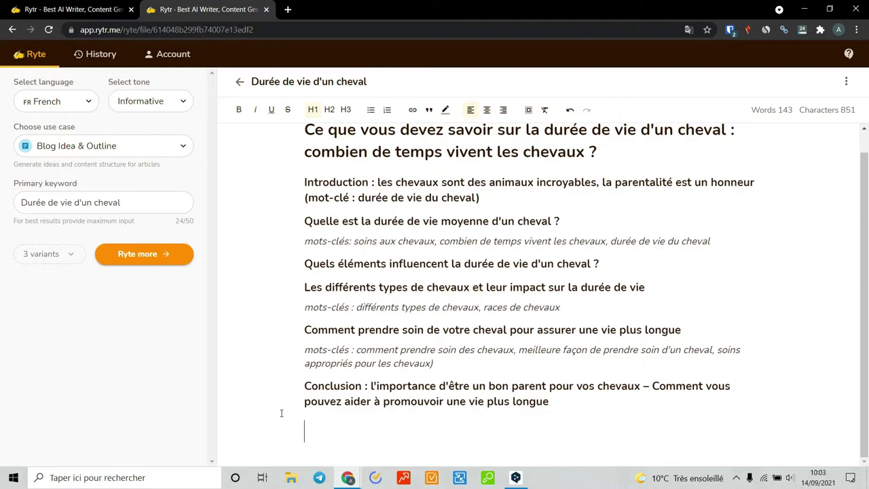
key("BackSpace")
left_click_drag(596, 174, 292, 157)
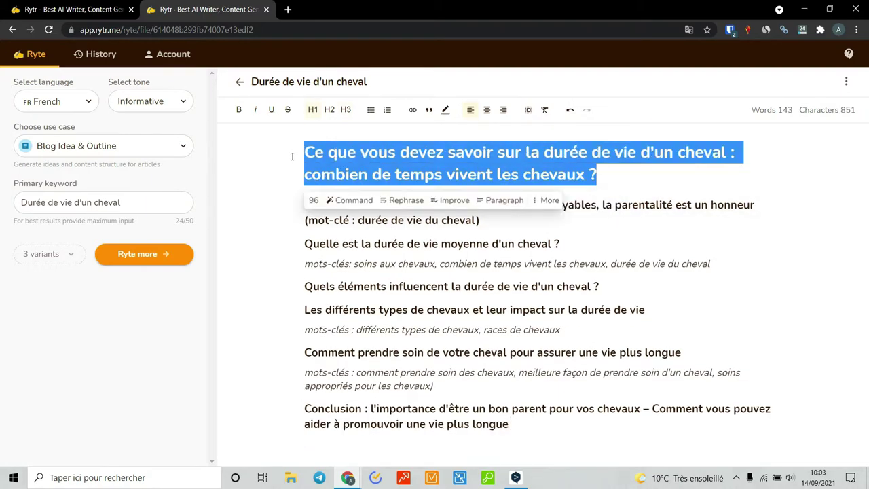
key("ctrl+v")
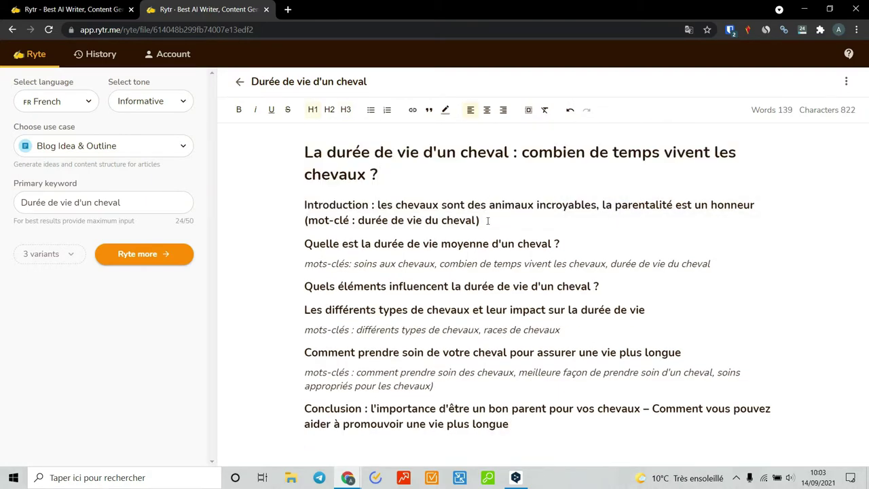
Generate paragraph text from the introduction heading and delete its second paragraph about average lifespan and gestation
left_click_drag(488, 220, 302, 202)
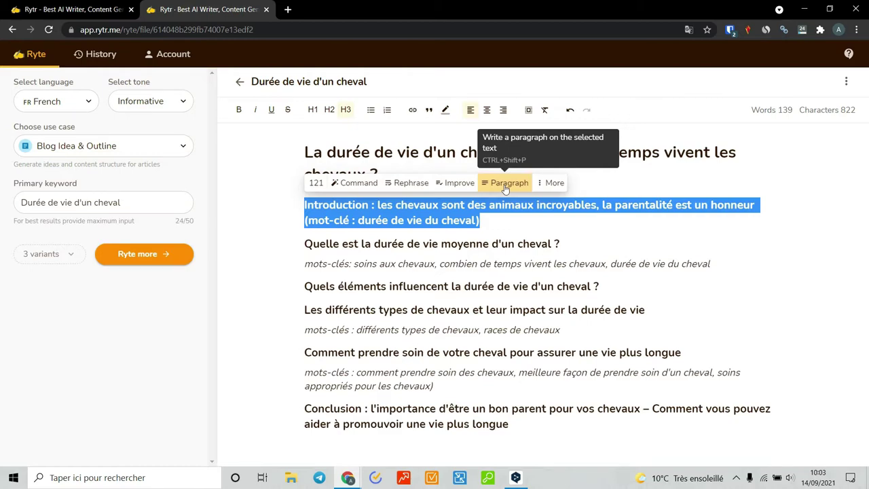
left_click(506, 184)
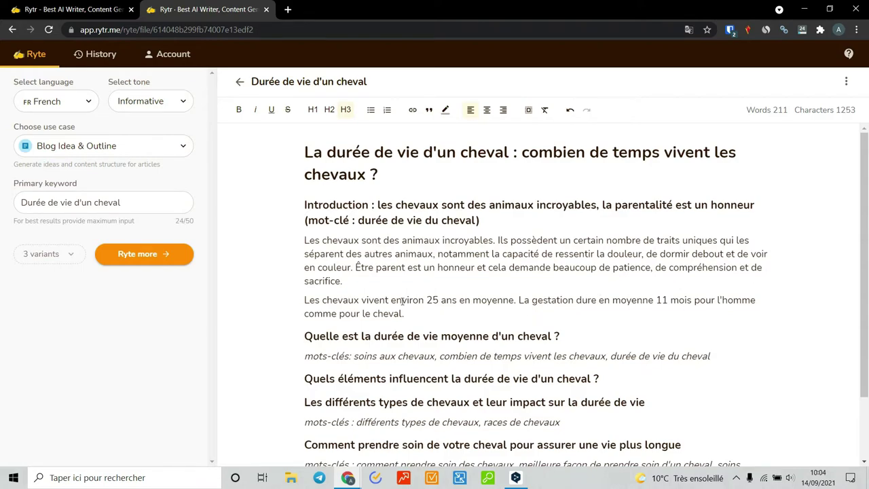
triple_click(432, 313)
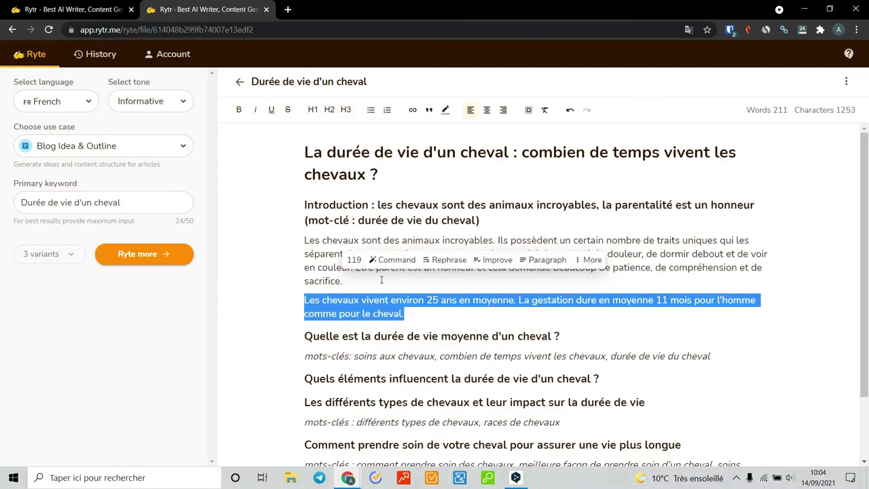
key("Delete")
Generate a new introduction from its heading, keep only its opening paragraph, and delete the other introduction paragraphs and the heading
left_click_drag(480, 220, 304, 204)
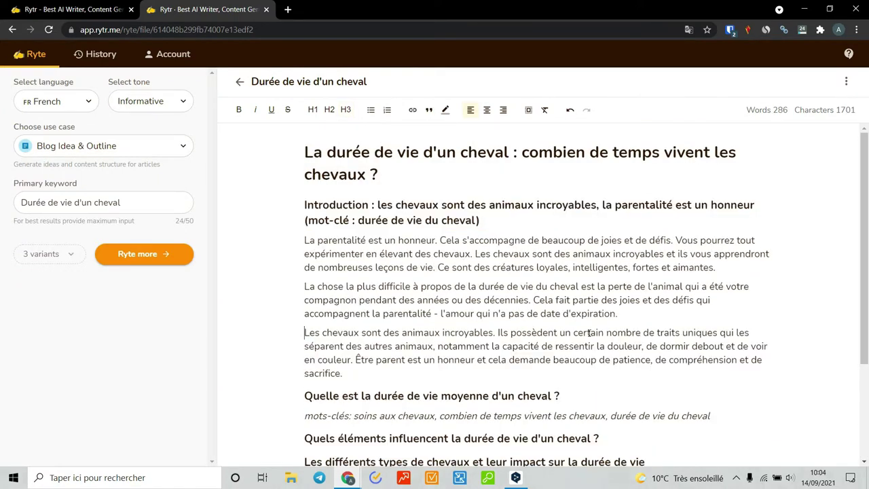
left_click_drag(591, 374, 292, 286)
key("BackSpace")
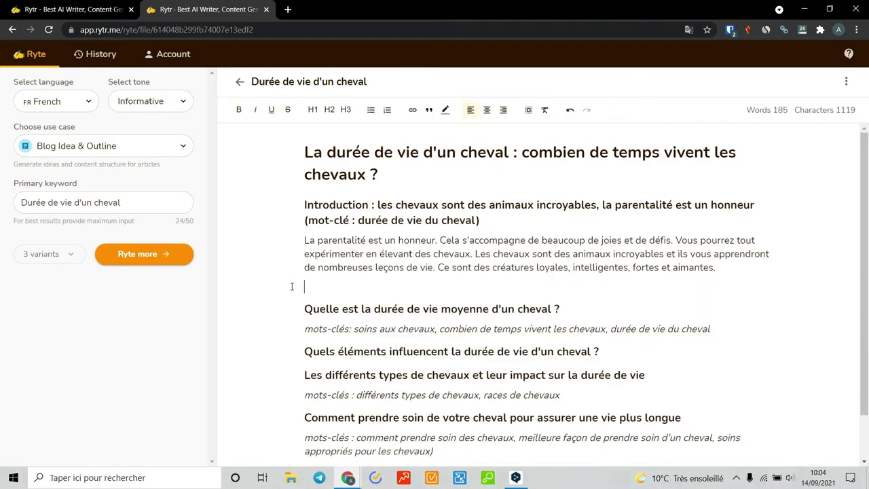
key("BackSpace")
left_click_drag(481, 220, 285, 205)
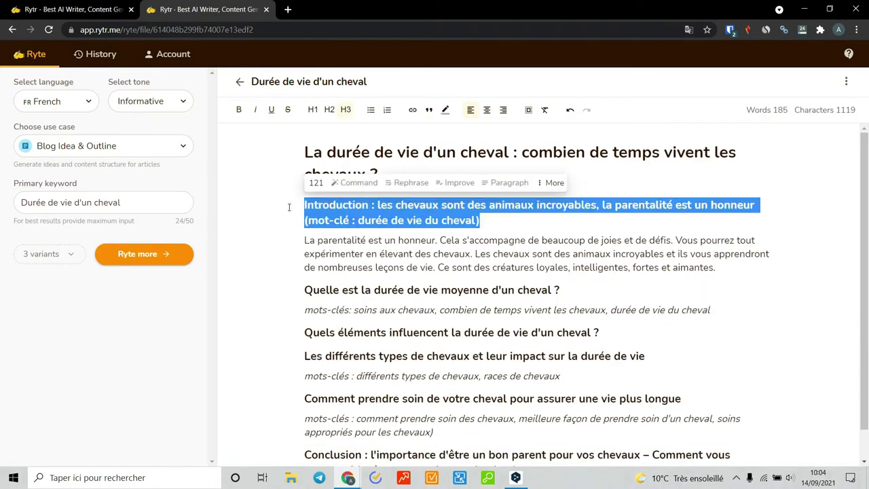
key("BackSpace")
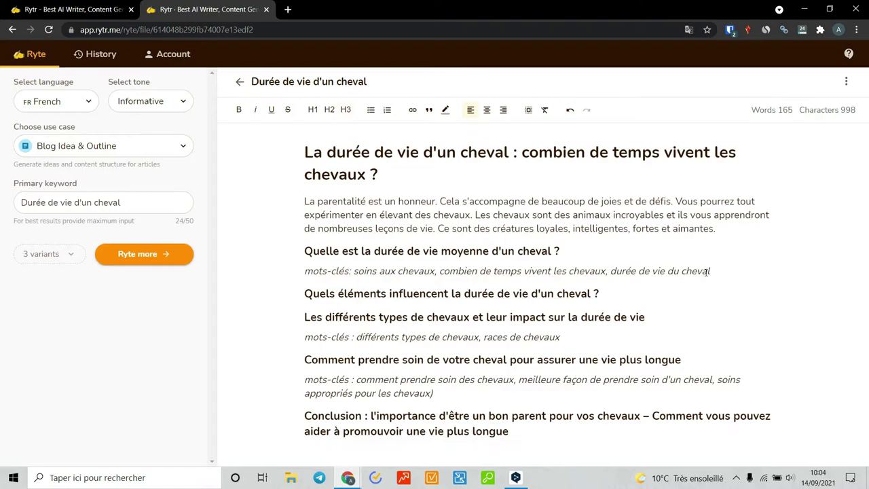
Generate paragraph text twice from the heading "Quelle est la durée de vie moyenne d'un cheval ?" together with its keyword line
left_click_drag(711, 272, 555, 271)
left_click_drag(491, 246, 303, 248)
left_click(502, 228)
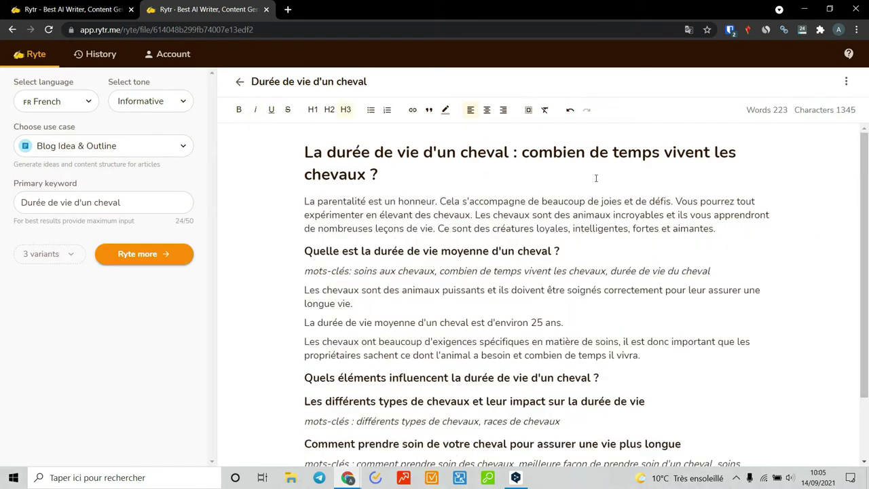
left_click_drag(710, 271, 304, 251)
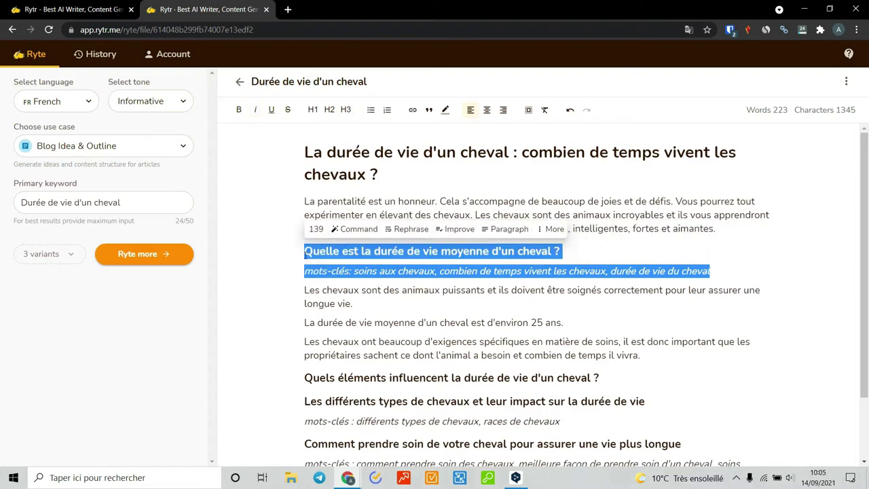
left_click(508, 229)
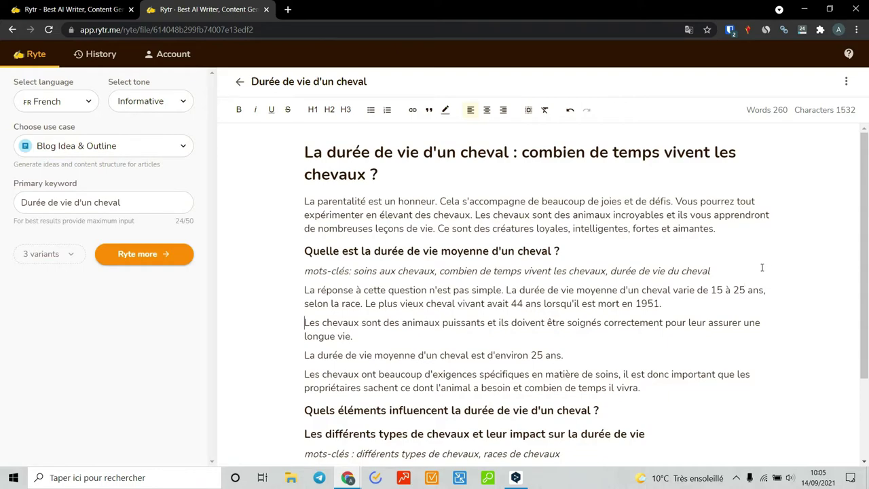
Delete the keyword line under the average-lifespan heading
left_click_drag(757, 271, 733, 256)
key("BackSpace")
key("BackSpace")
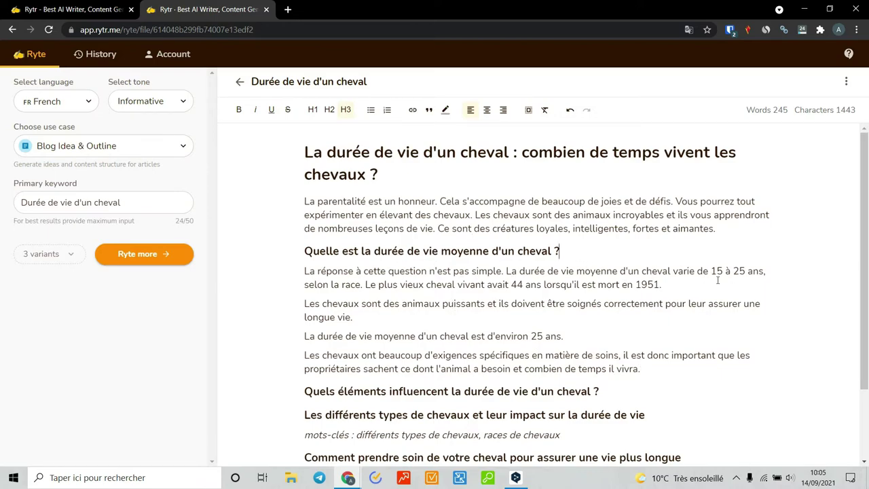
Generate paragraph text from the heading "Quels éléments influencent la durée de vie d'un cheval ?" and again from the first sentence beneath it
scroll(619, 316, "down", 1)
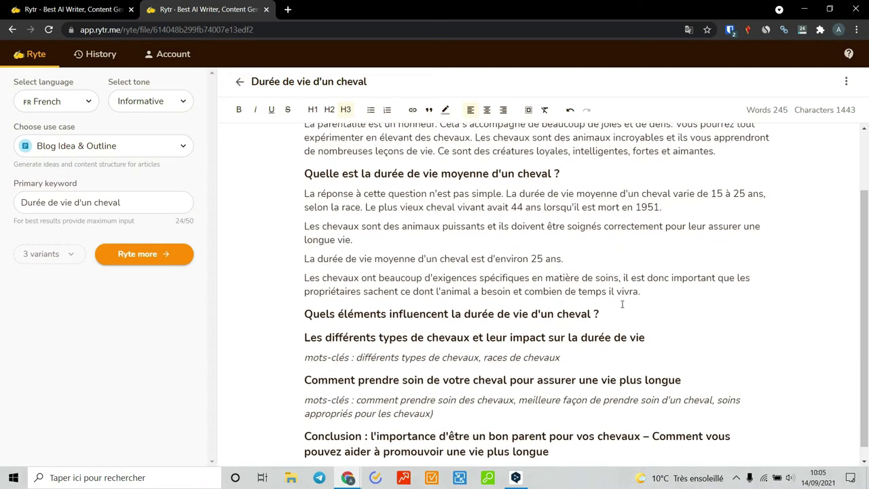
left_click_drag(609, 314, 283, 306)
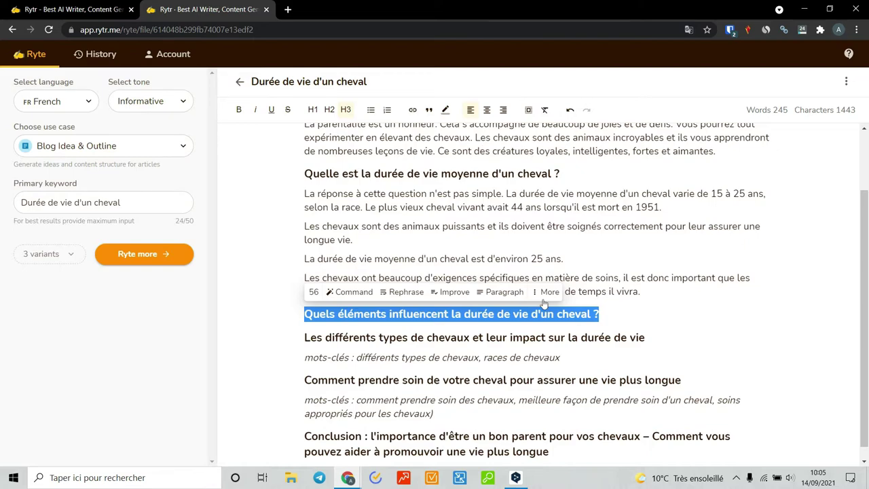
scroll(785, 262, "down", 1)
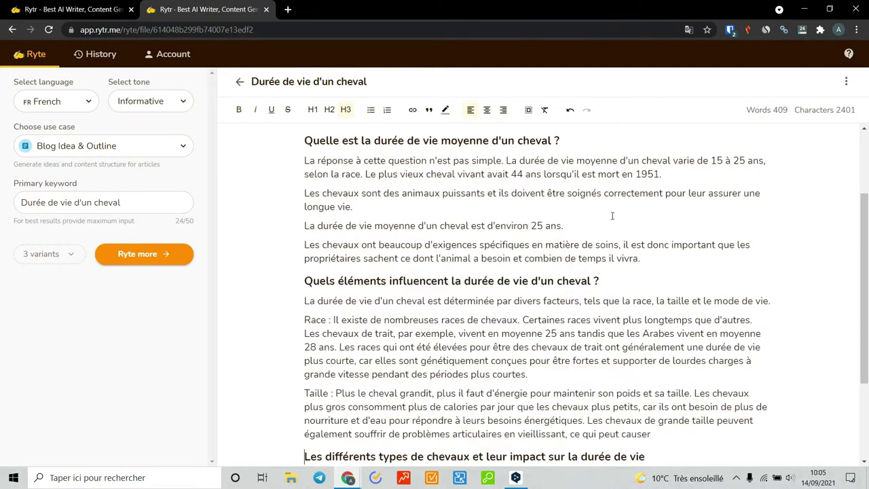
scroll(556, 213, "down", 2)
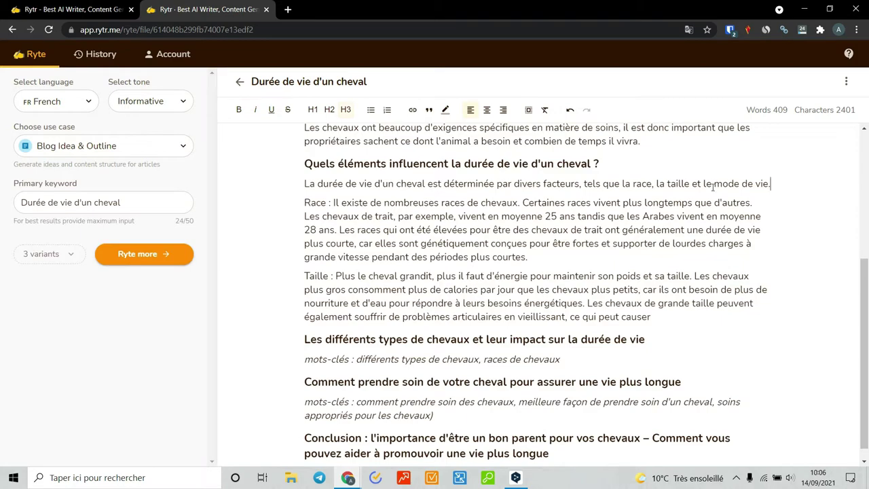
left_click_drag(773, 184, 299, 182)
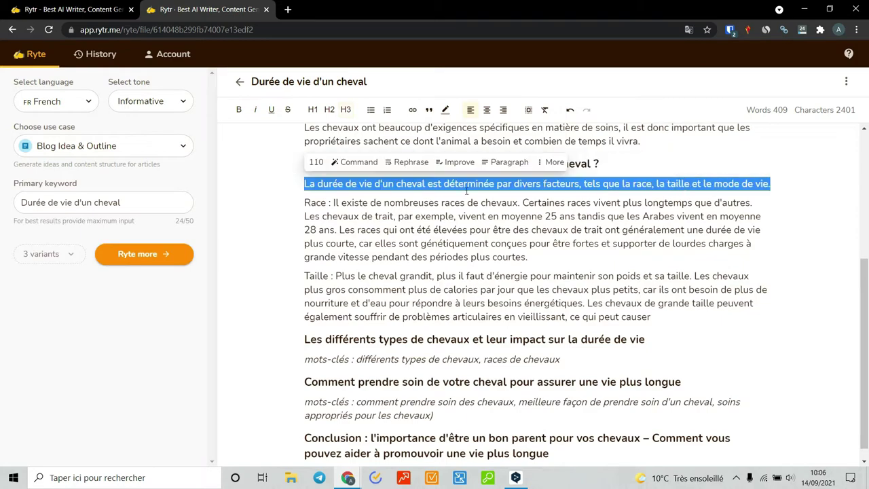
left_click(516, 165)
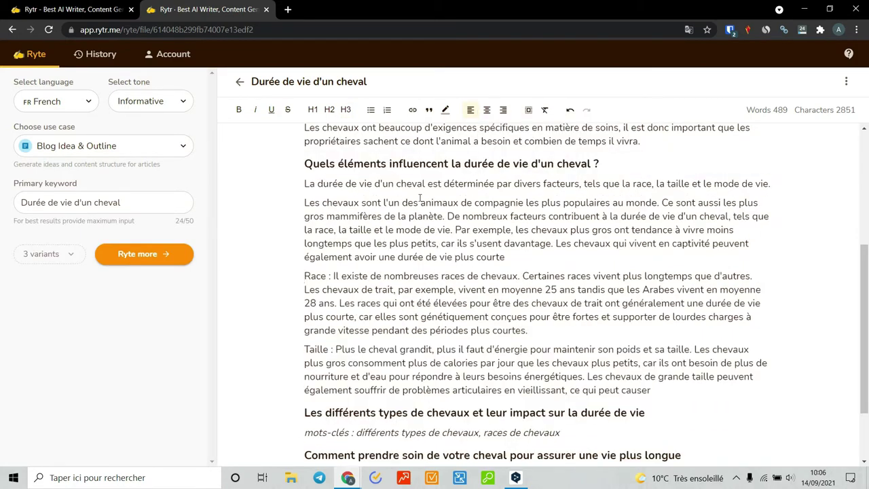
Have the AI complete the cut-off sentence about horses living in captivity, and restore the space between "davantage." and "Les"
left_click(514, 258)
left_click_drag(535, 258, 554, 243)
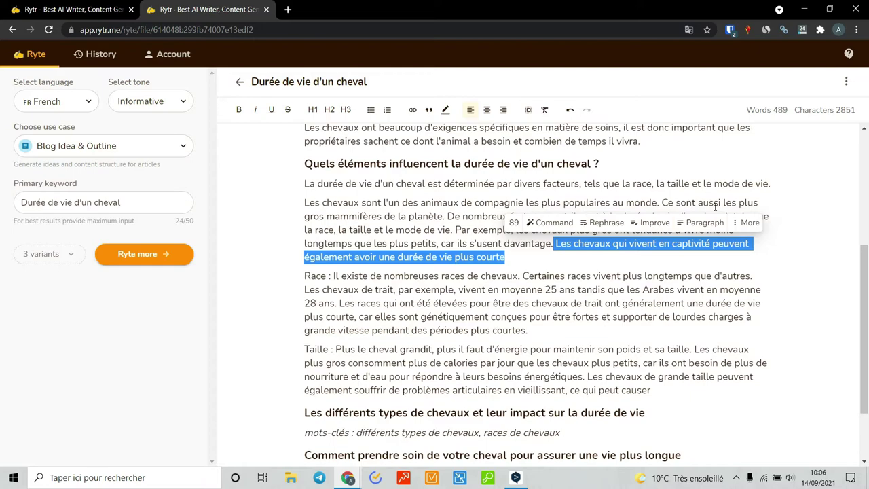
left_click(750, 223)
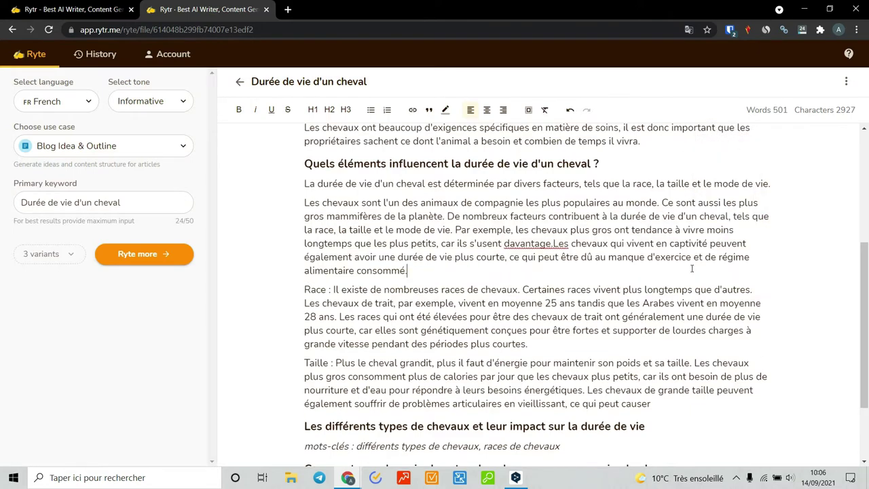
left_click(554, 244)
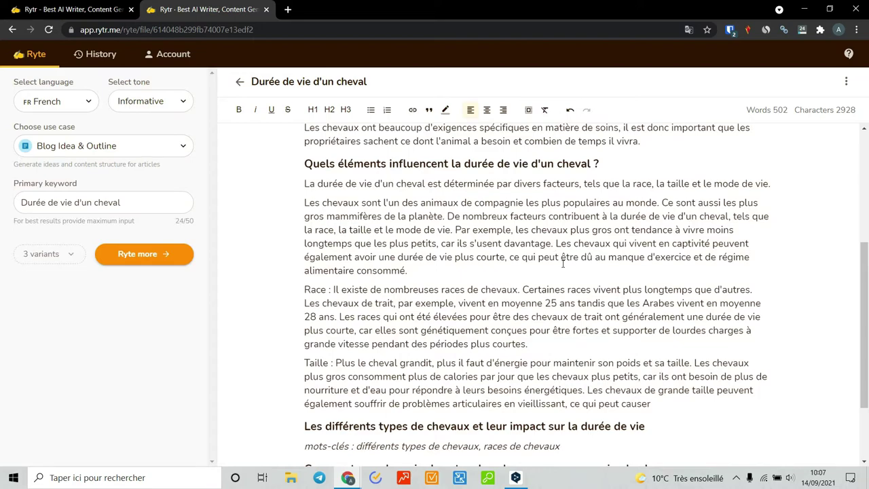
Move the passage starting "Par exemple" into its own paragraph below the "Taille" paragraph and prefix it with "Mode de vie :"
left_click_drag(436, 263, 456, 229)
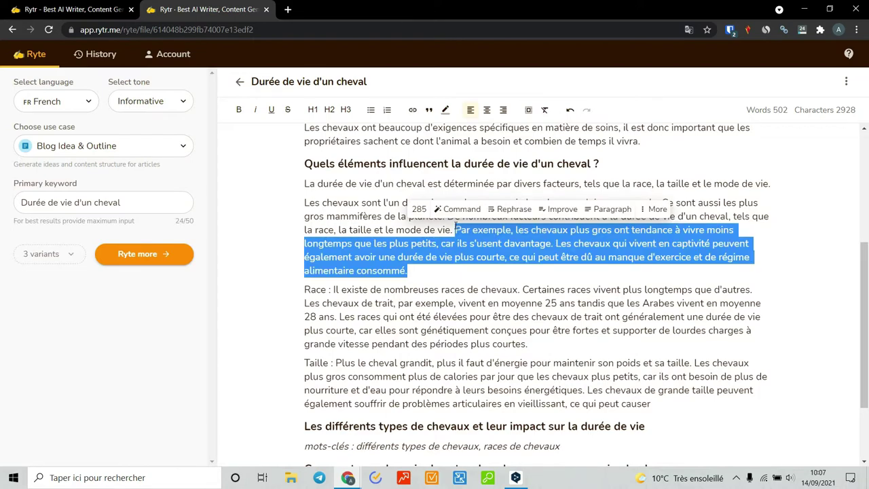
key("ctrl+x")
left_click(679, 364)
key("Return")
key("ctrl+v")
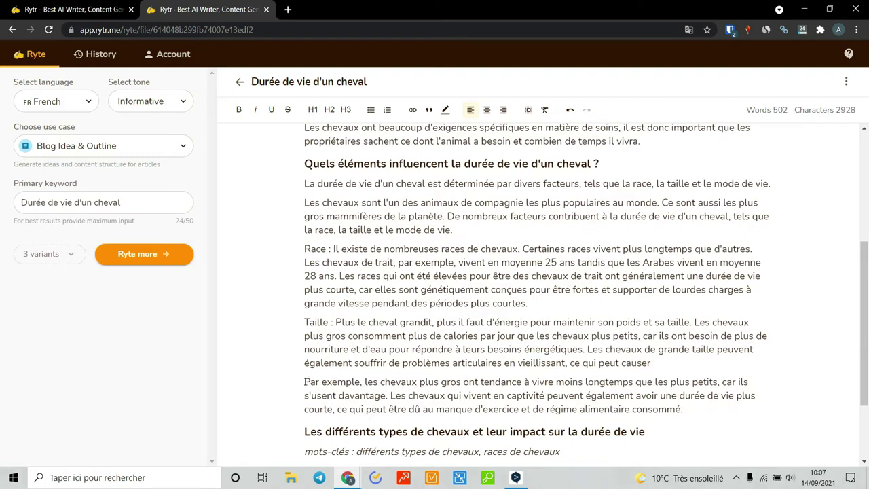
left_click(304, 383)
type("Mode de vie")
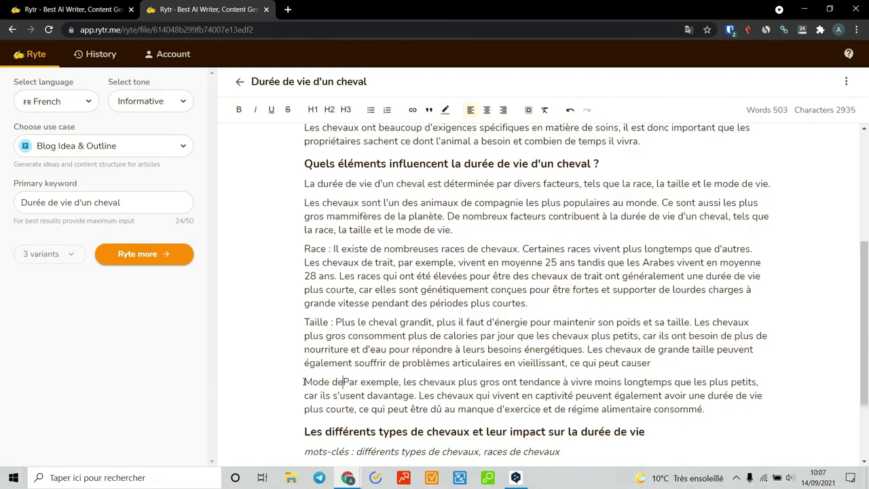
type(" :")
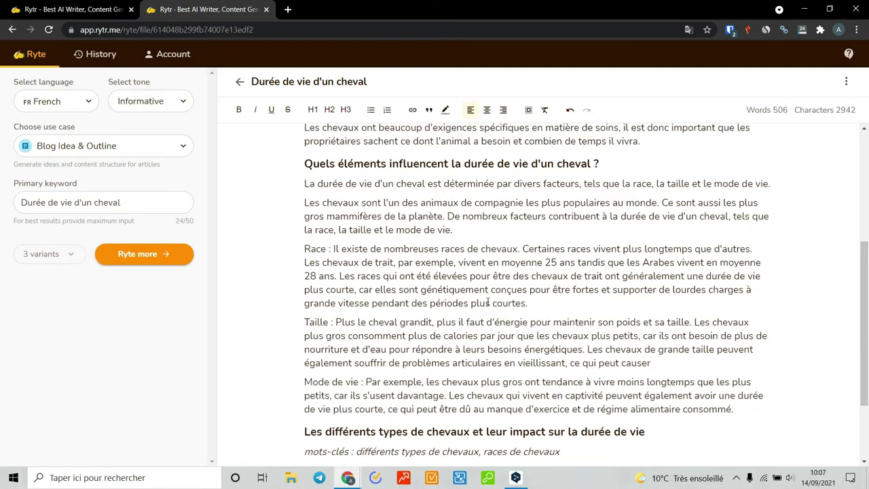
Delete the one-sentence paragraph directly under the heading "Quels éléments influencent la durée de vie d'un cheval ?"
left_click(779, 170)
key("shift+Down")
key("BackSpace")
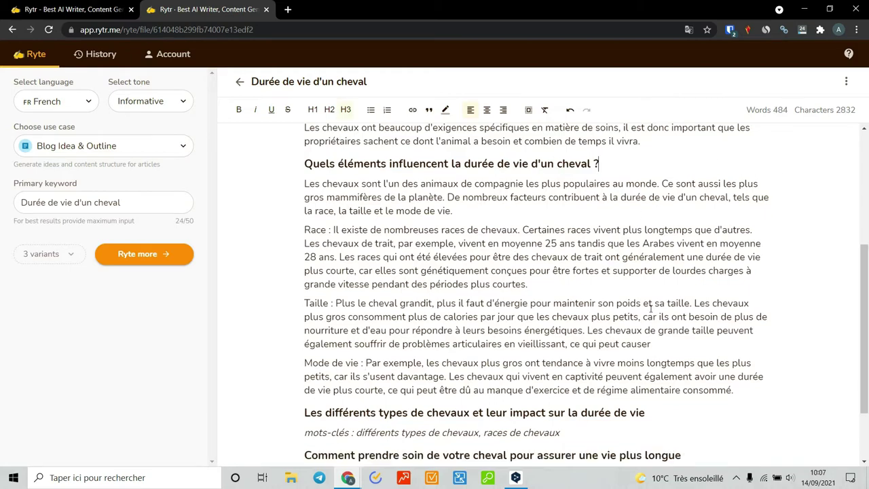
Turn the "Race" and "Taille" paragraphs into bulleted list items
scroll(408, 231, "down", 1)
left_click(705, 272)
key("ctrl+shift+8")
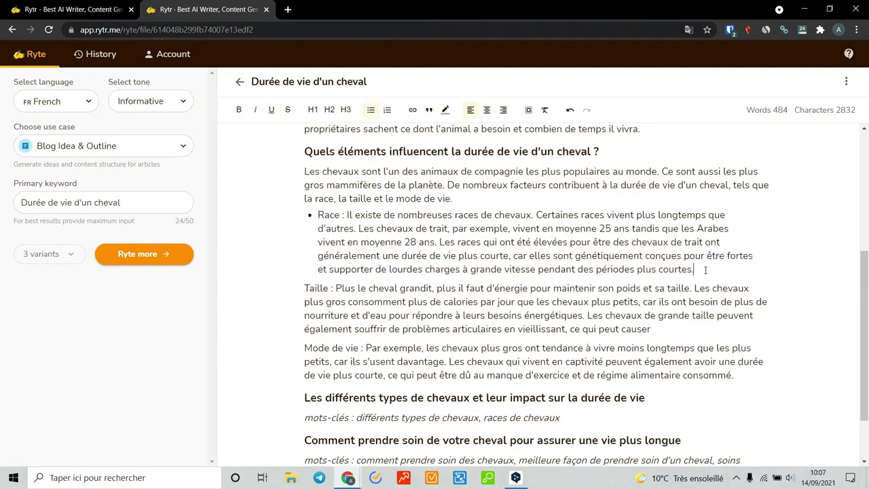
key("Return")
key("Delete")
Have the AI complete the cut-off last sentence of the "Taille" bullet, and delete the added sentence about glucosamine
left_click_drag(521, 345, 675, 312)
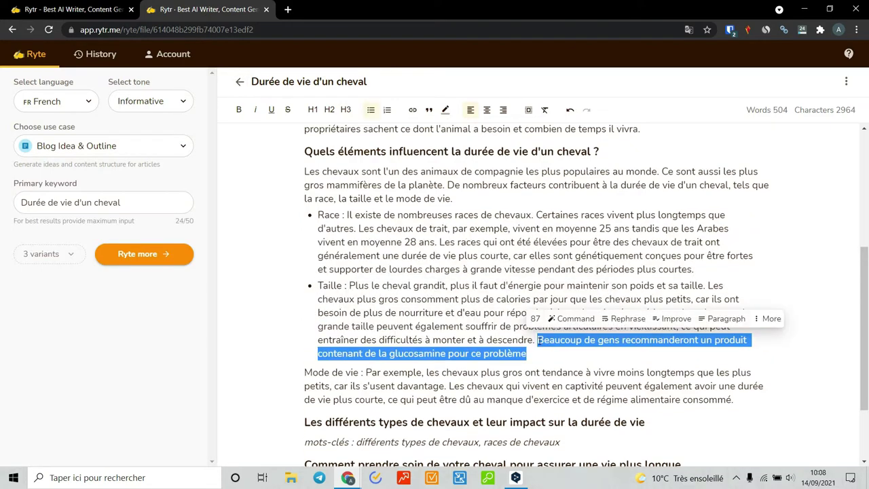
key("Delete")
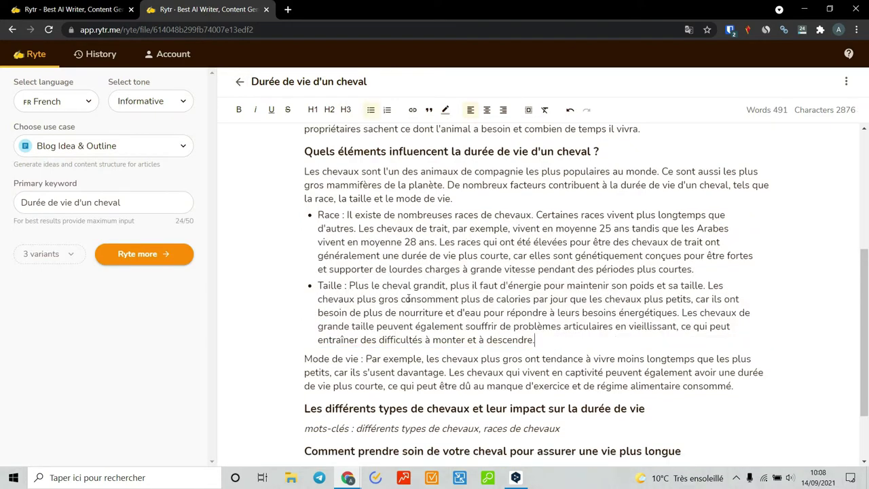
Turn the "Mode de vie" paragraph into a bullet and remove its opening sentence about larger horses living less long
key("Delete")
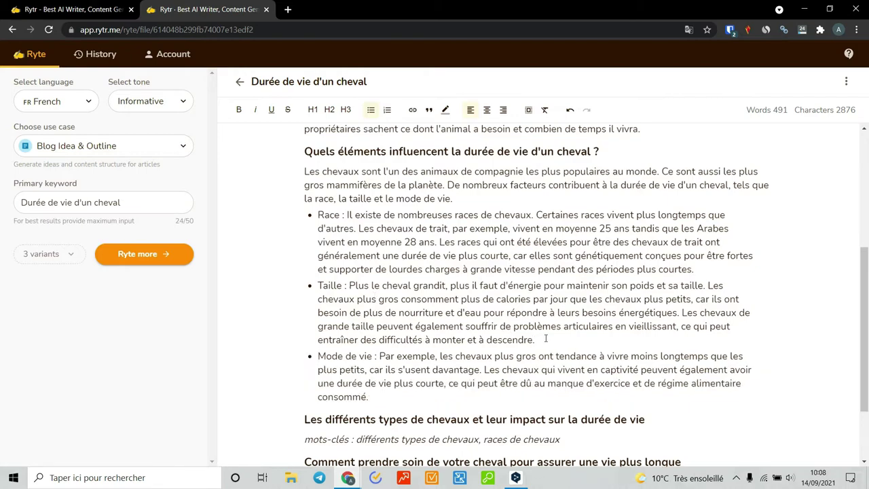
type("L")
scroll(346, 299, "down", 1)
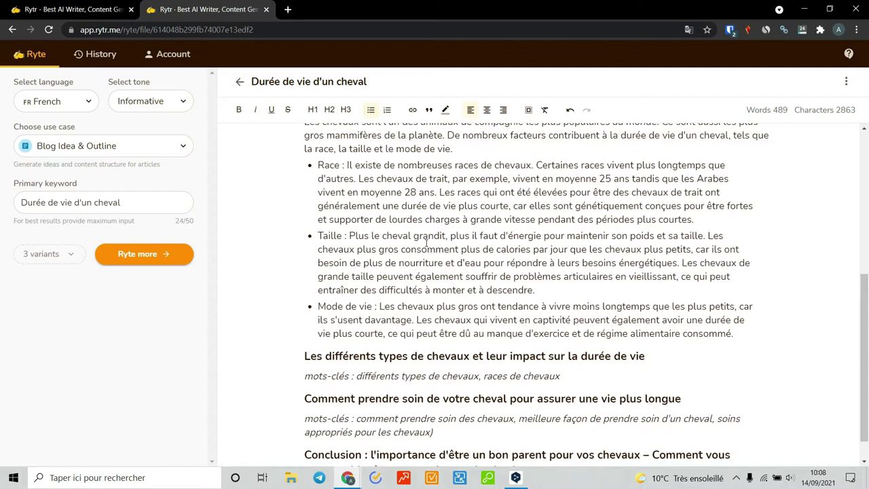
scroll(474, 239, "down", 1)
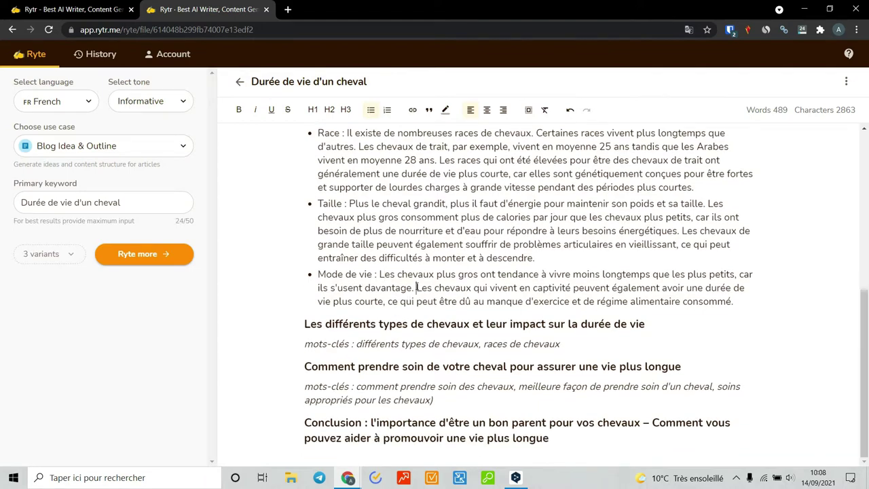
left_click_drag(417, 288, 378, 275)
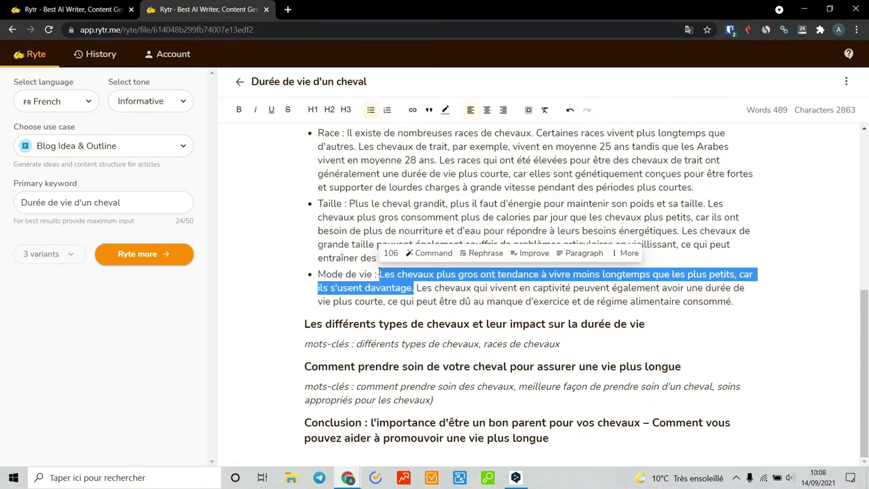
key("BackSpace")
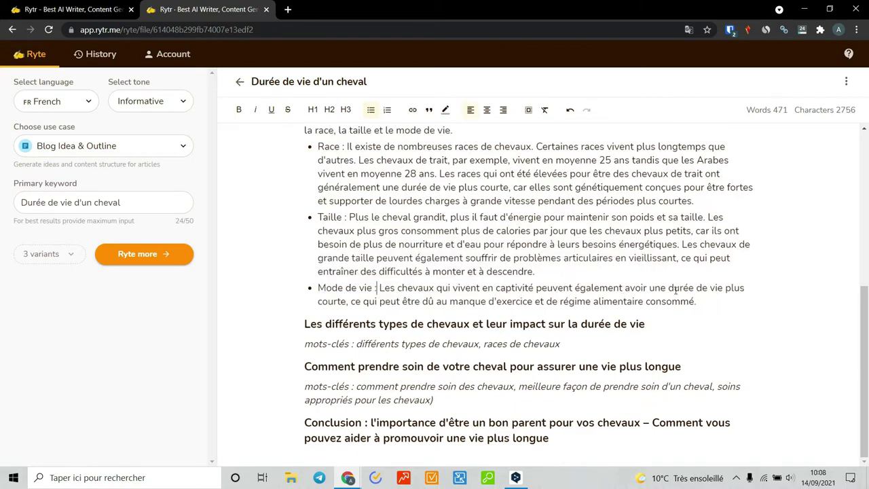
Generate paragraph text twice from the heading "Les différents types de chevaux et leur impact sur la durée de vie" together with its keyword line
scroll(522, 277, "up", 1)
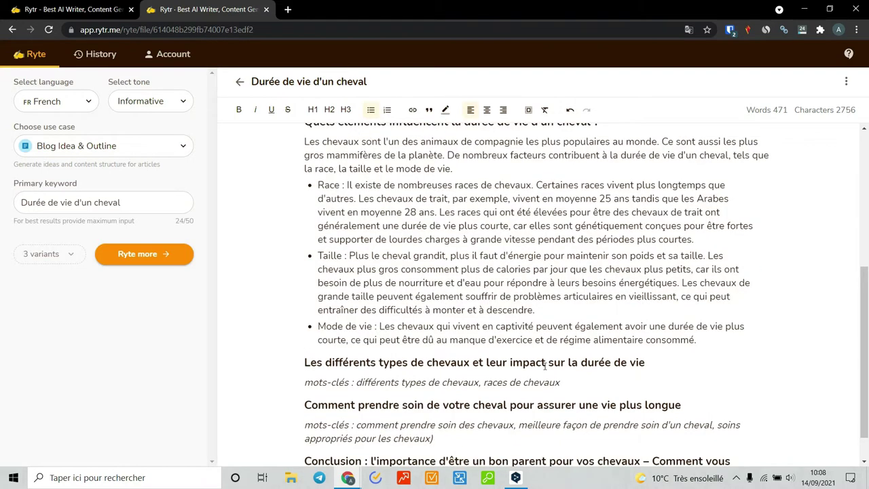
left_click_drag(561, 382, 301, 362)
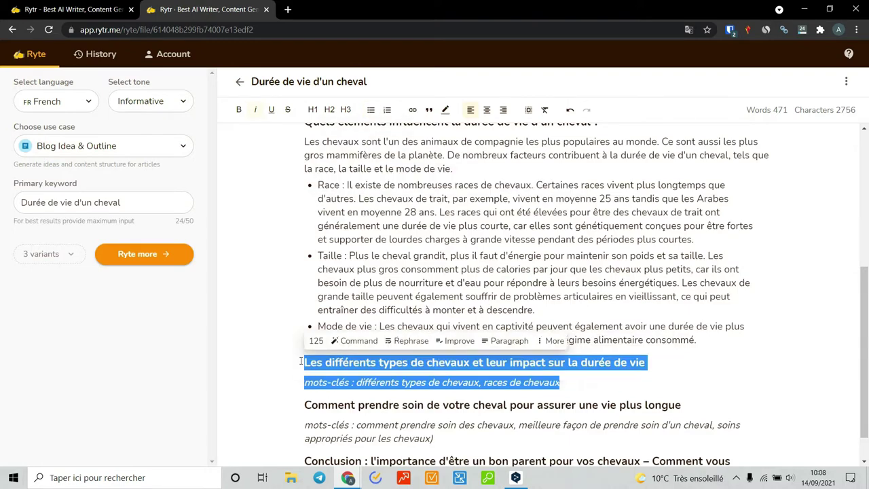
left_click(510, 340)
left_click_drag(329, 240, 301, 243)
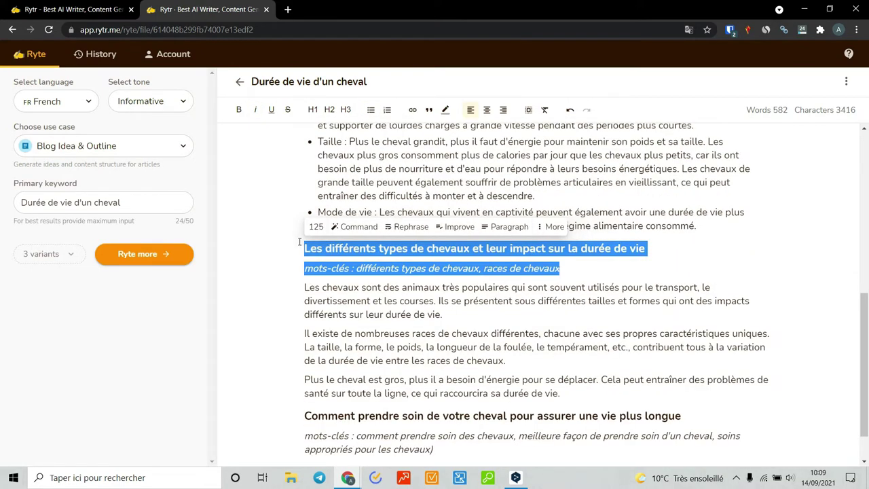
left_click(510, 227)
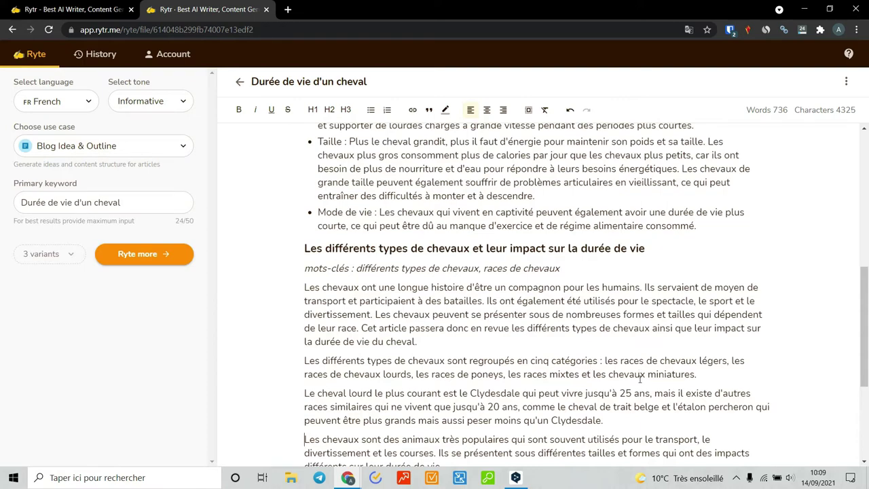
Generate paragraph text from the heading "Comment prendre soin de votre cheval pour assurer une vie plus longue" together with its keyword line
scroll(652, 421, "down", 2)
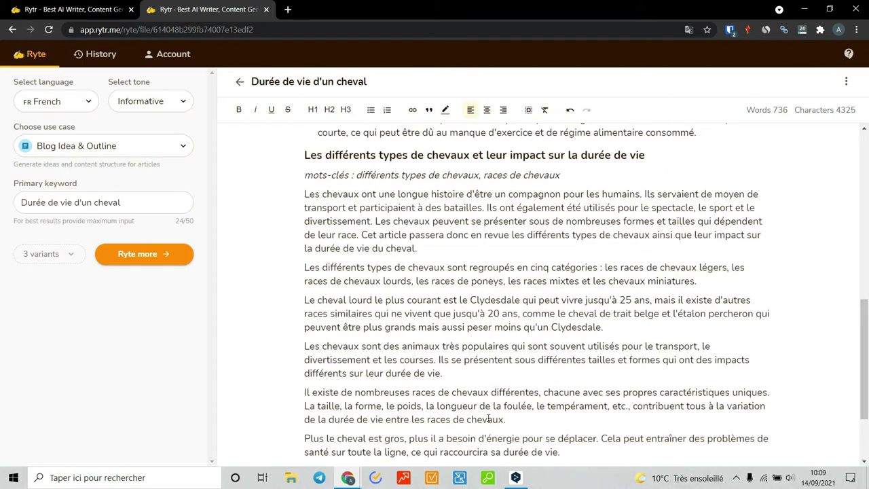
scroll(489, 418, "down", 1)
scroll(500, 416, "up", 1)
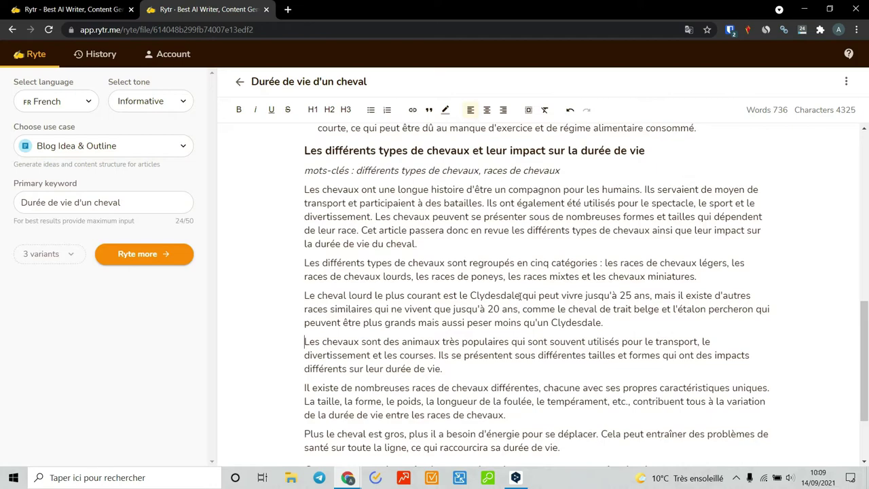
scroll(520, 296, "down", 3)
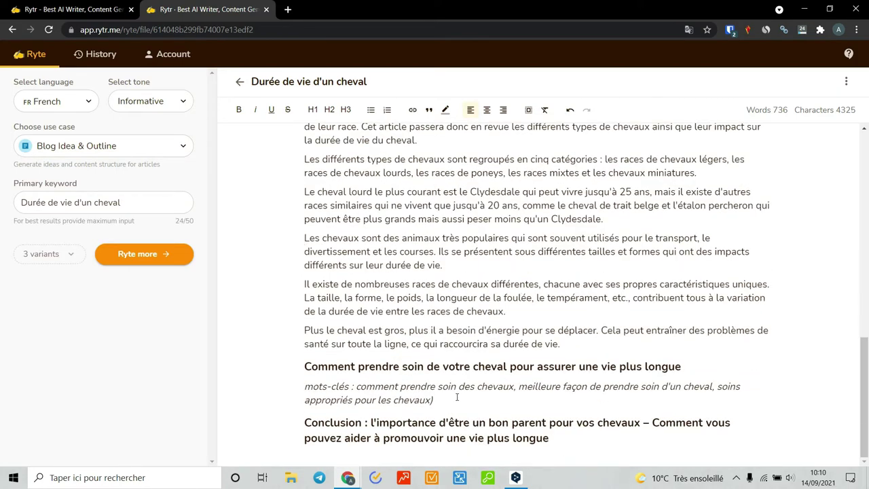
left_click_drag(457, 397, 305, 366)
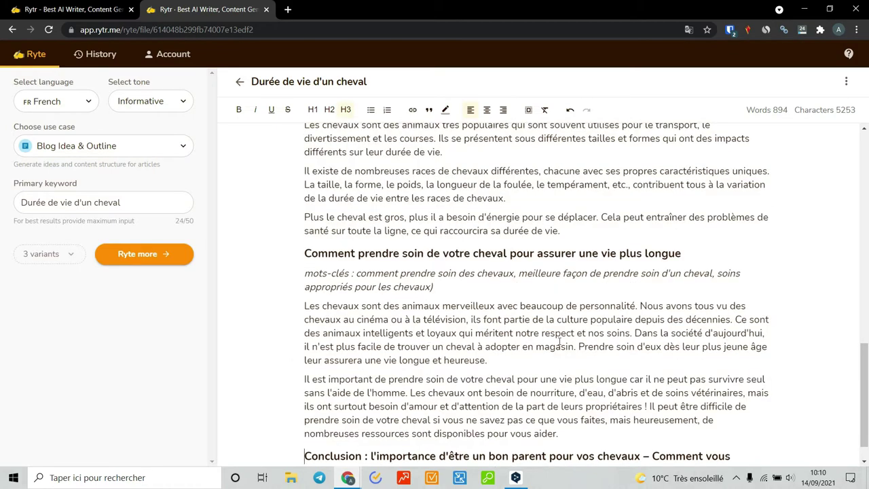
scroll(550, 336, "down", 1)
scroll(591, 329, "down", 1)
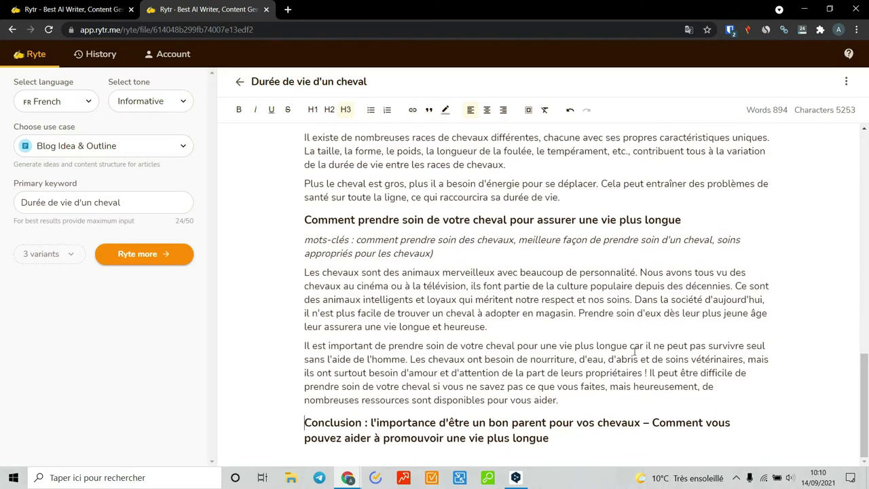
Delete the first generated paragraph and the keyword line in the section on taking care of the horse
left_click_drag(487, 326, 304, 271)
key("BackSpace")
key("BackSpace")
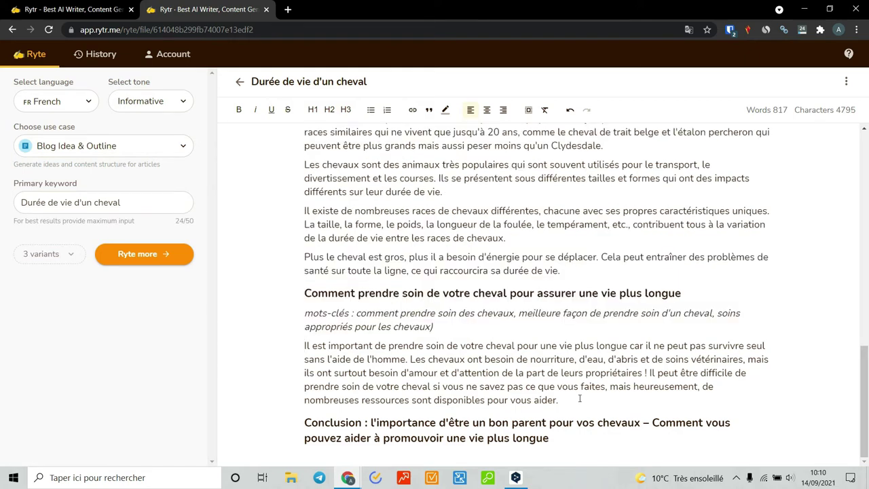
key("shift+Up")
key("shift+Up")
key("BackSpace")
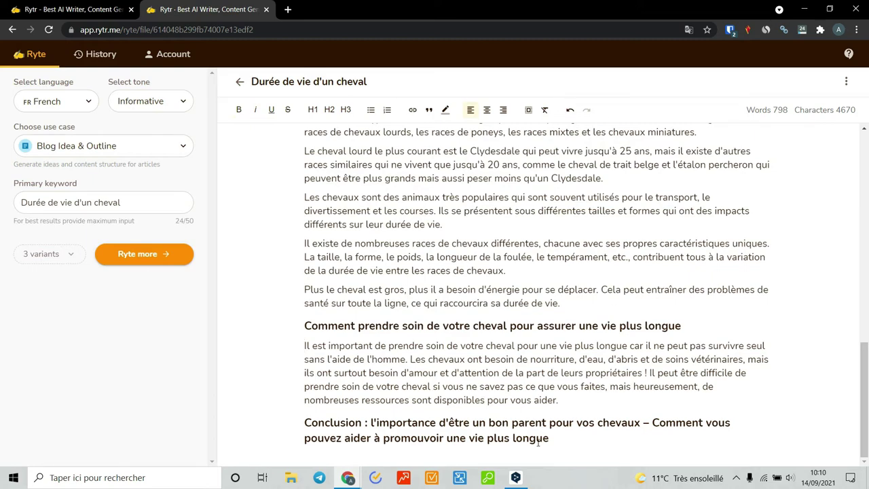
Generate paragraph text from the heading "Conclusion : l'importance d'être un bon parent pour vos chevaux – Comment vous pouvez aider à promouvoir une vie plus longue"
left_click_drag(550, 439, 306, 423)
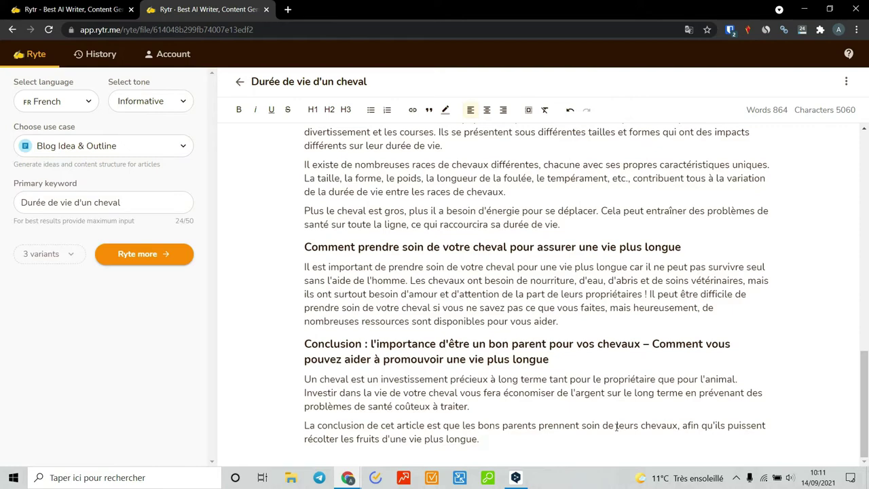
left_click_drag(563, 360, 459, 348)
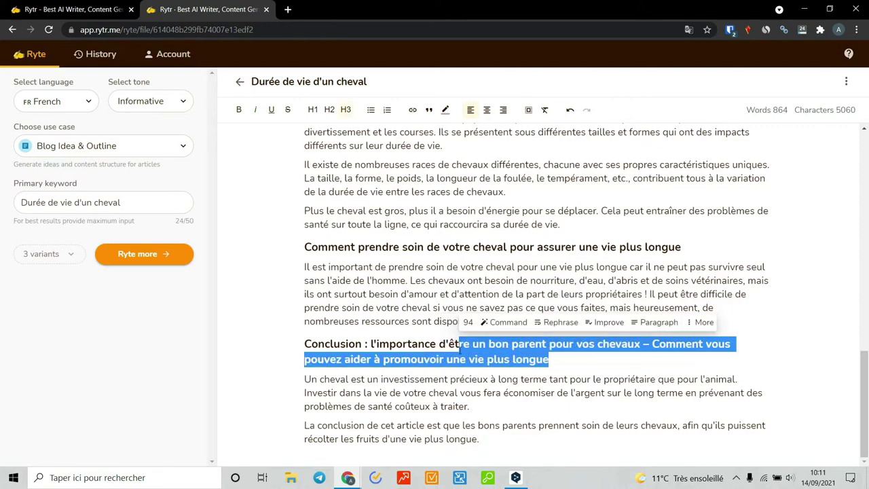
left_click(659, 404)
Format the heading "Quelle est la durée de vie moyenne d'un cheval ?" as a level 2 heading
scroll(659, 403, "up", 15)
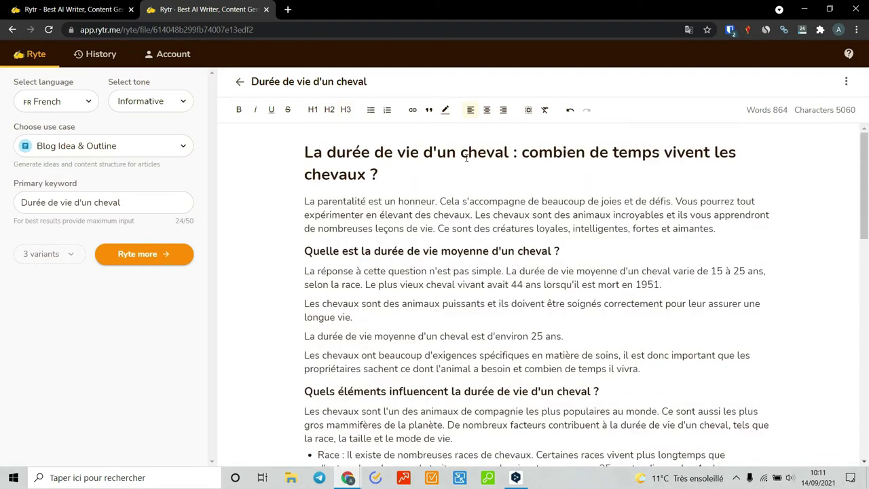
left_click(461, 153)
double_click(462, 153)
left_click(442, 252)
triple_click(441, 251)
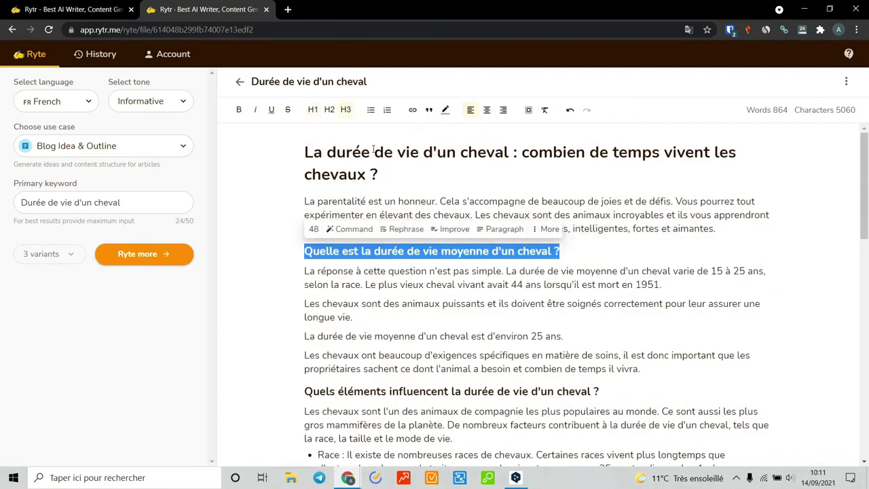
left_click(329, 111)
triple_click(441, 397)
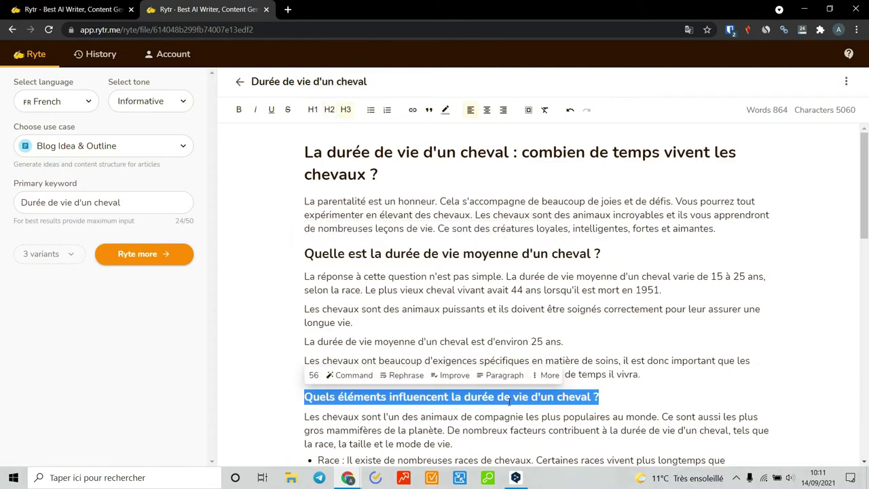
triple_click(329, 161)
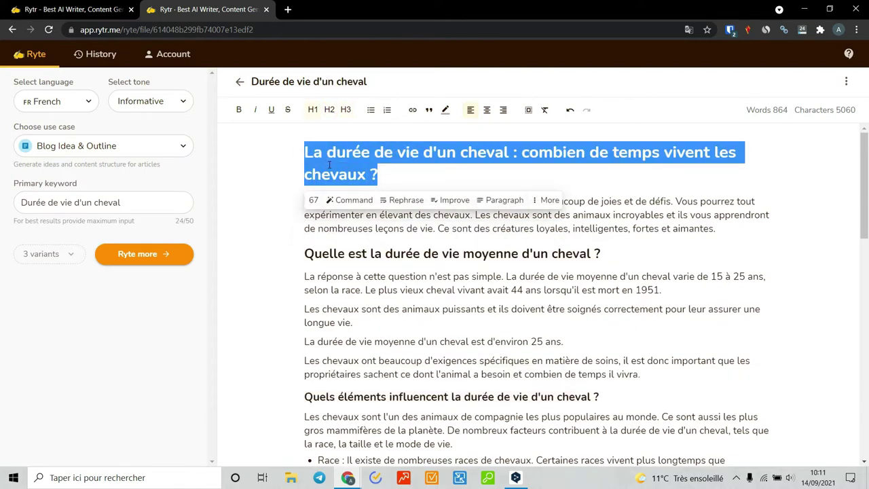
left_click(761, 298)
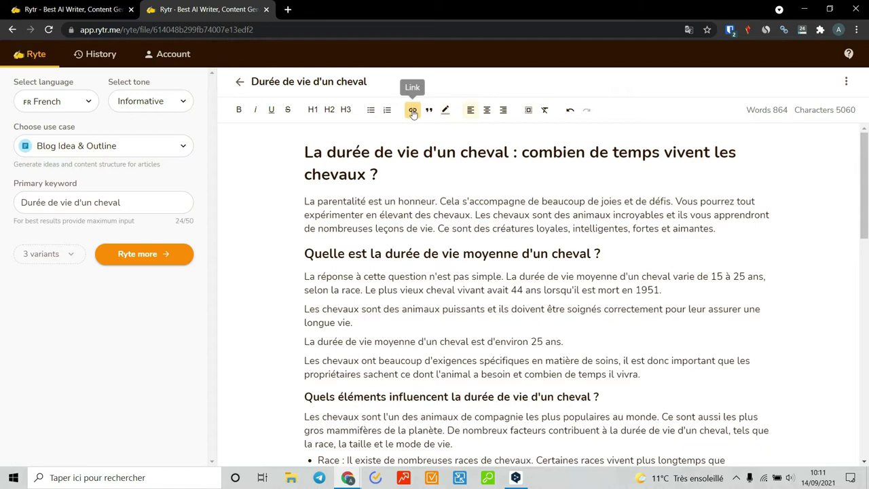
Delete the keyword line under the heading "Les différents types de chevaux et leur impact sur la durée de vie"
scroll(347, 271, "down", 7)
scroll(348, 272, "up", 2)
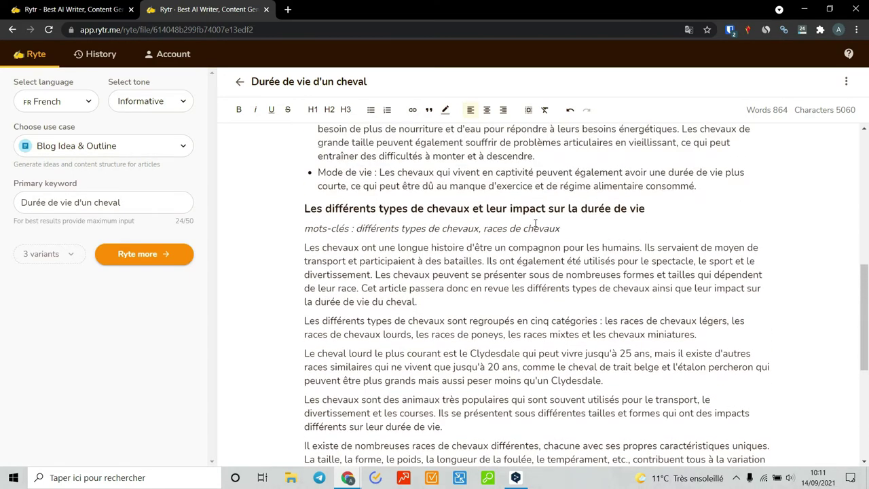
triple_click(617, 225)
key("BackSpace")
key("BackSpace")
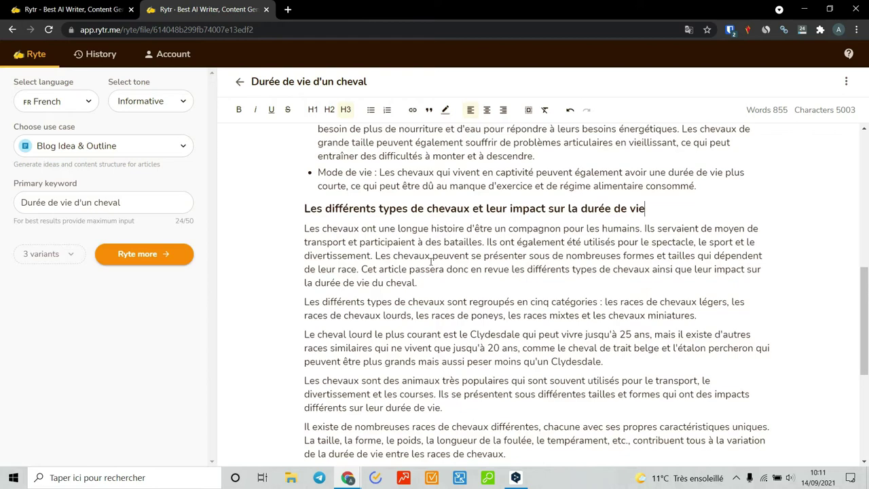
Check the first paragraph of the section on the different horse types for plagiarism and close the result
left_click_drag(425, 294, 303, 228)
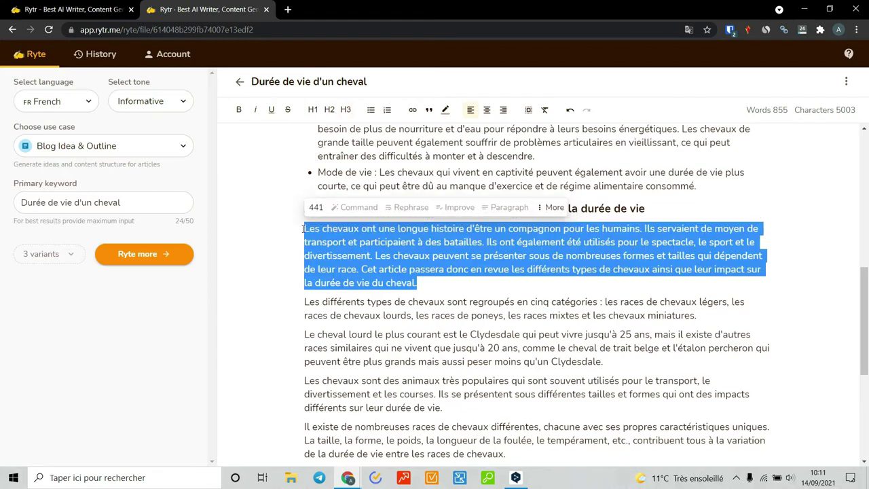
left_click(556, 209)
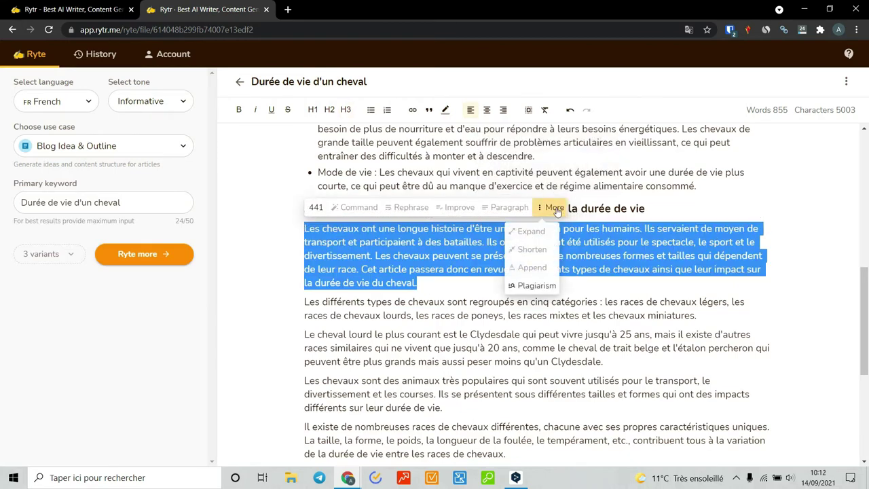
left_click(532, 293)
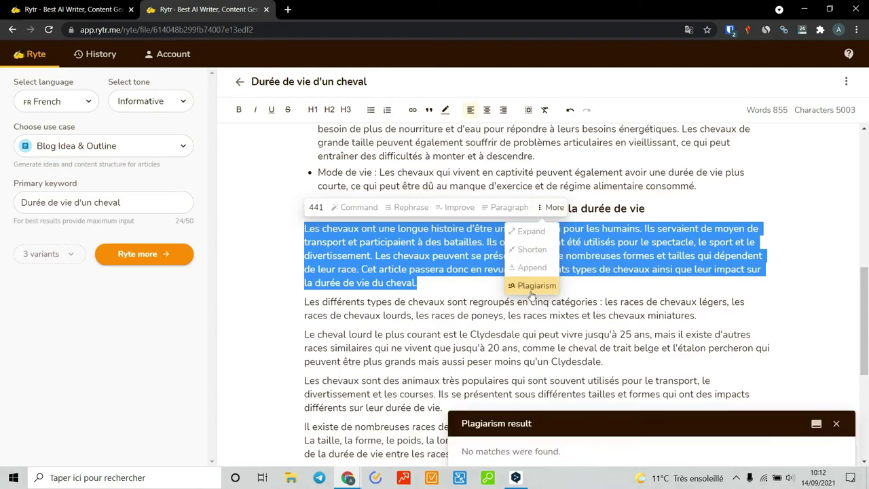
left_click(656, 315)
left_click(836, 423)
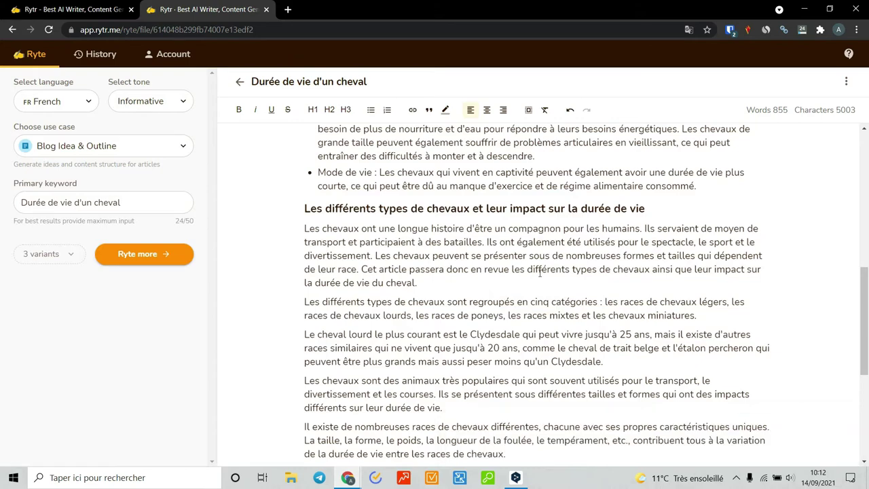
Rephrase the sentence "Cet article passera donc en revue…" ending the first paragraph on horse types, and run Improve on the new wording
left_click_drag(416, 284, 356, 256)
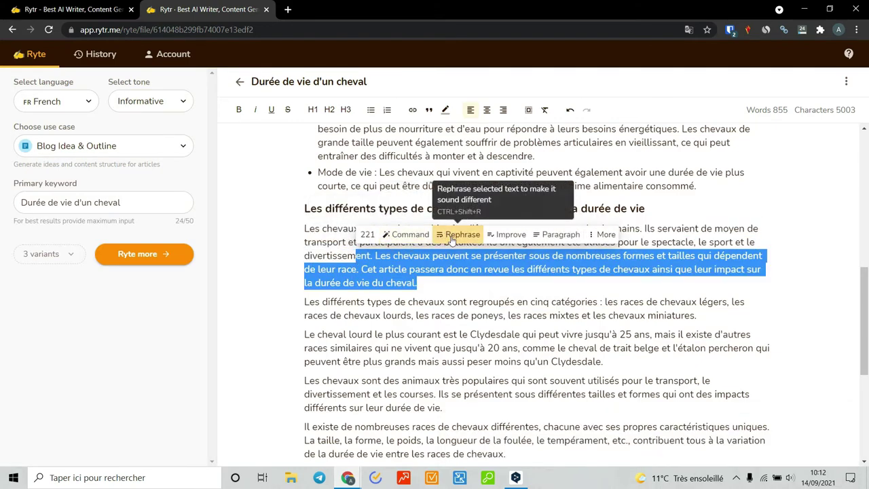
left_click_drag(417, 282, 361, 270)
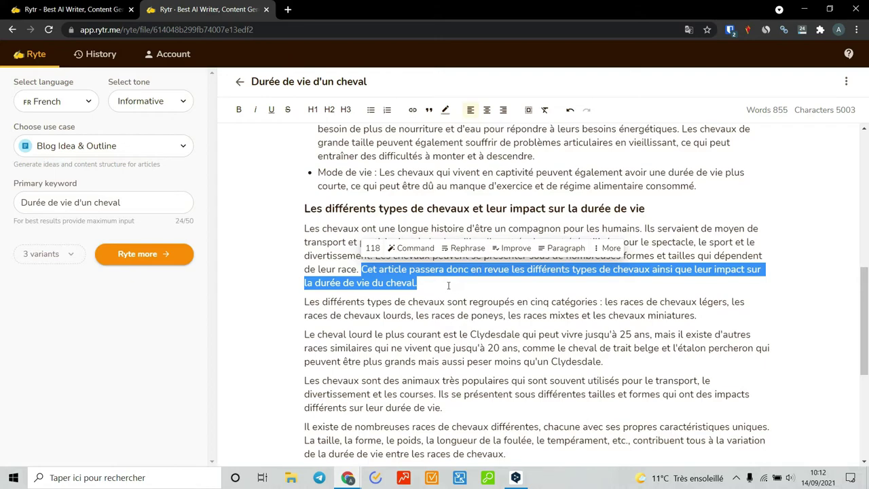
left_click(465, 248)
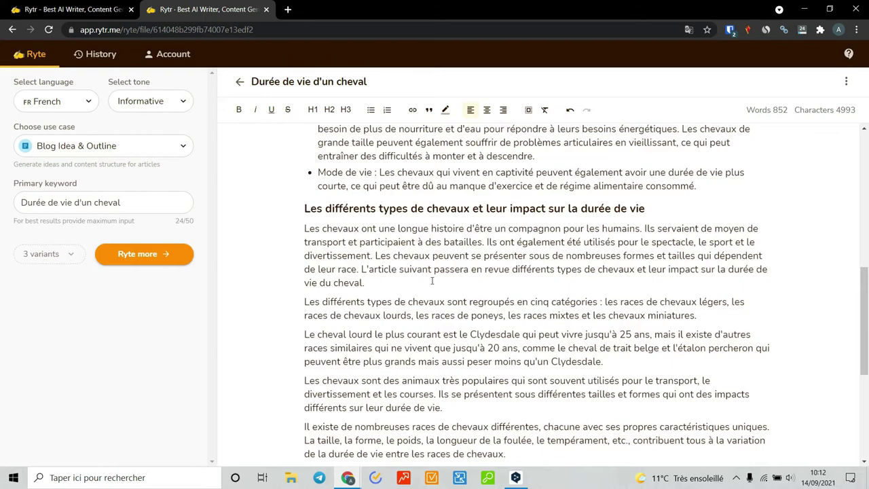
left_click_drag(372, 288, 360, 270)
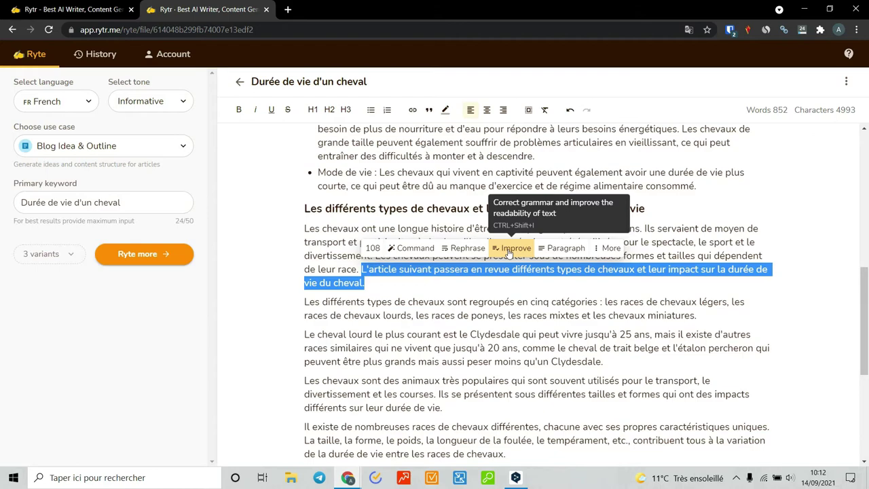
left_click(511, 249)
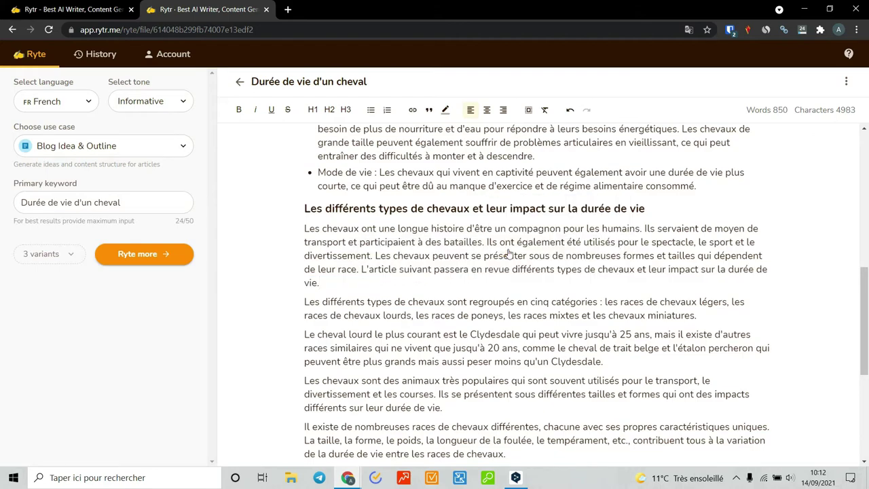
Expand the sentence "L'article suivant passera en revue différents types de chevaux et leur impact sur la durée de vie."
left_click_drag(319, 285, 361, 270)
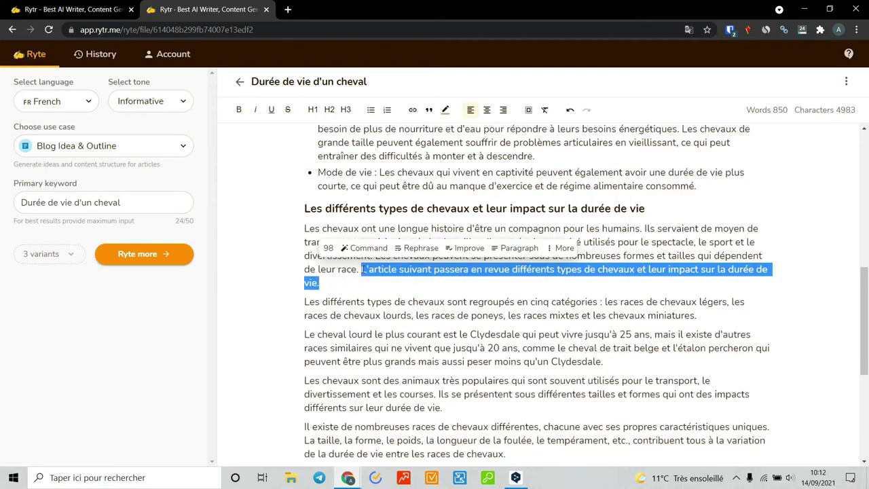
left_click(516, 248)
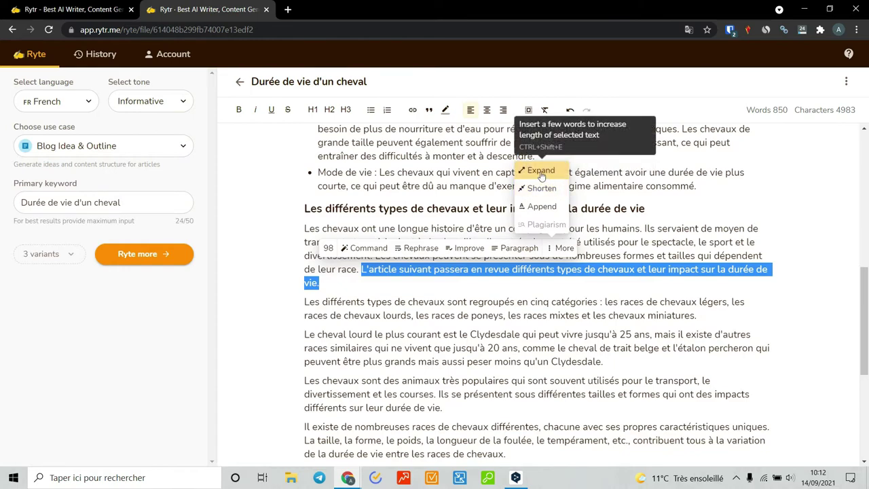
left_click(541, 175)
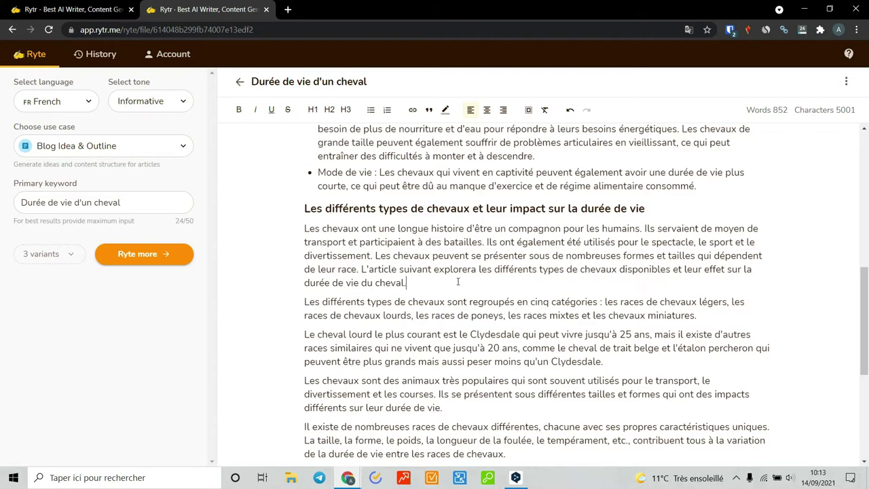
Try the custom command "Ecrit une conclusion par rapport à la durée de vie des chevaux" below the conclusion, and delete the prompt with its generated text
scroll(516, 448, "down", 4)
left_click(516, 450)
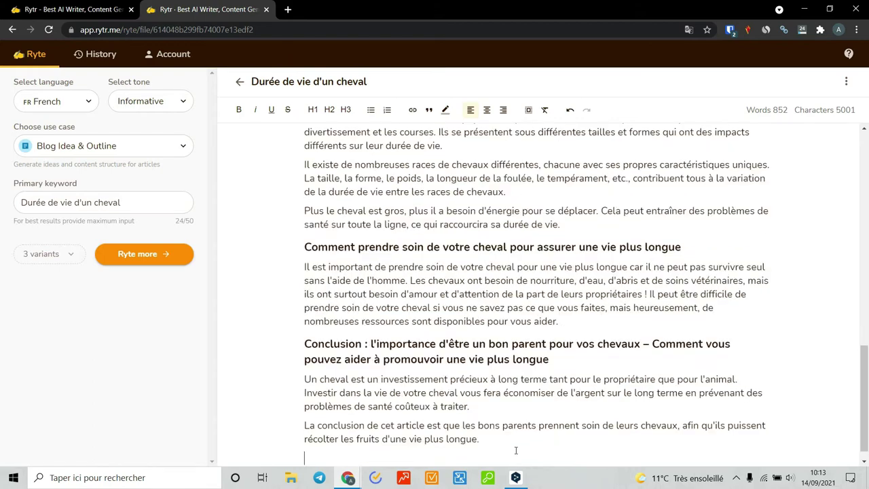
type("Ecrit une conclusion par rap")
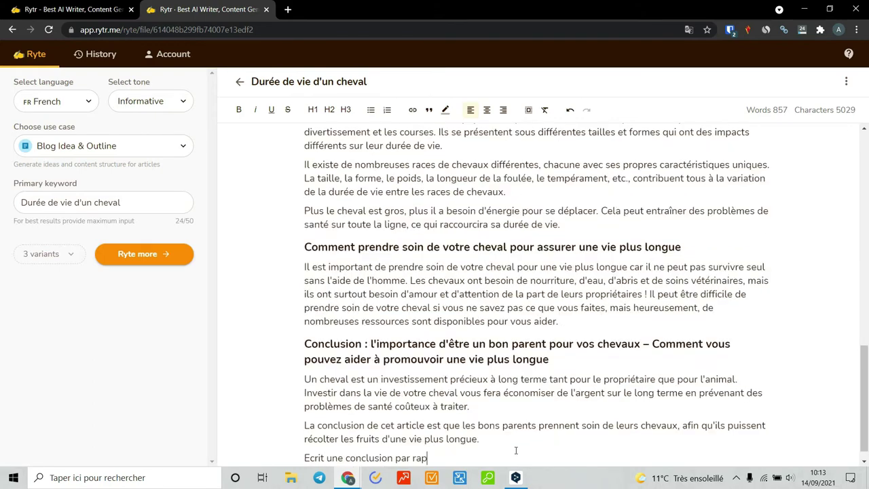
type("port à la durée de vie des chevaux")
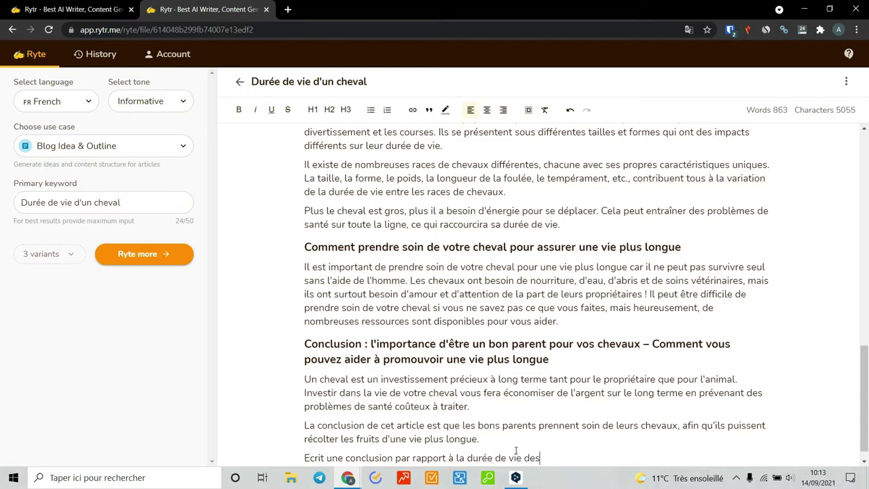
triple_click(514, 458)
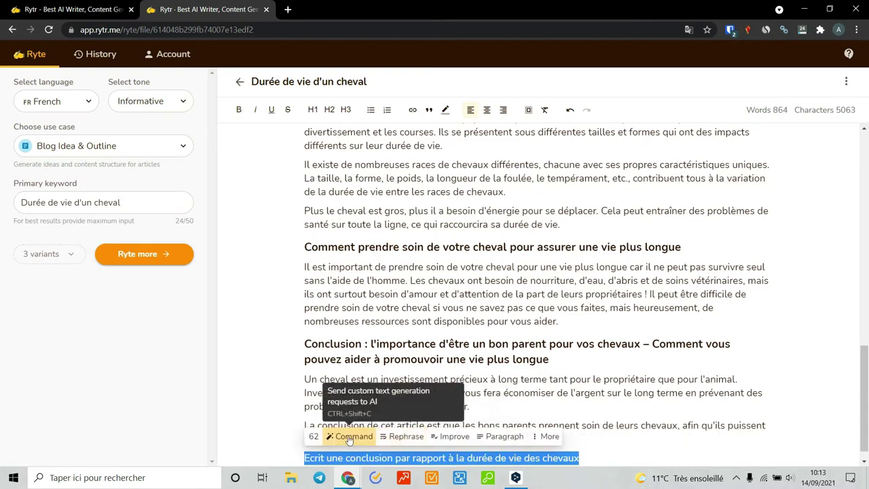
left_click(350, 437)
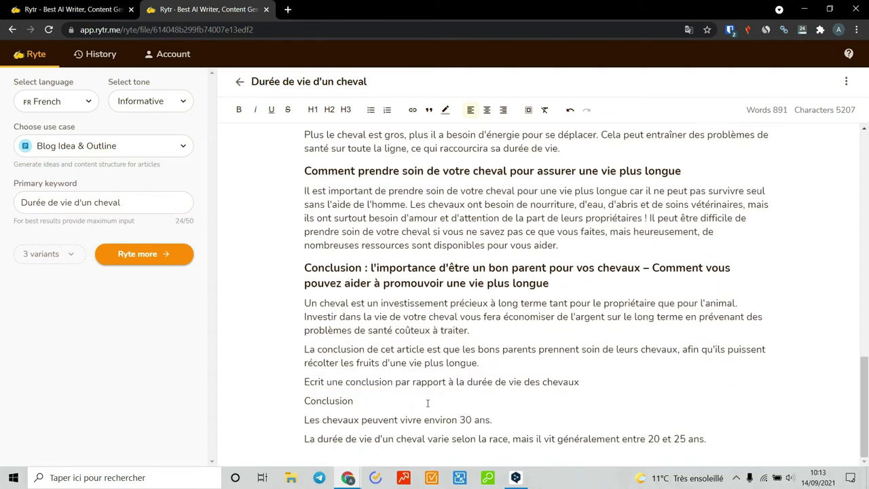
left_click_drag(706, 440, 285, 384)
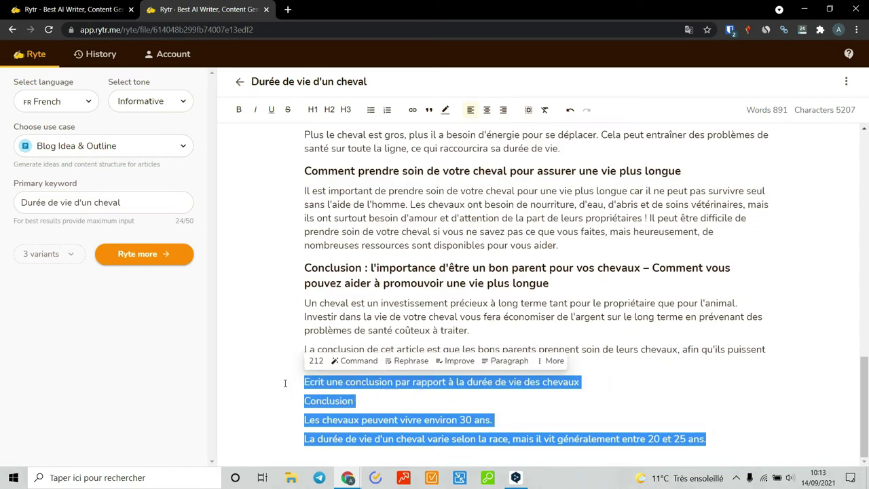
key("BackSpace")
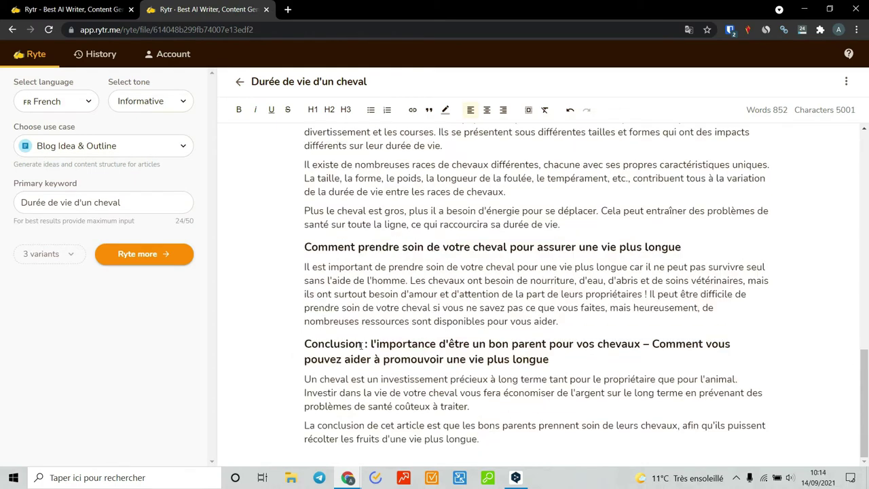
Switch the output language to English and generate text from the command "Write a conclusion about lifetime horse" at the article's end
key("Return")
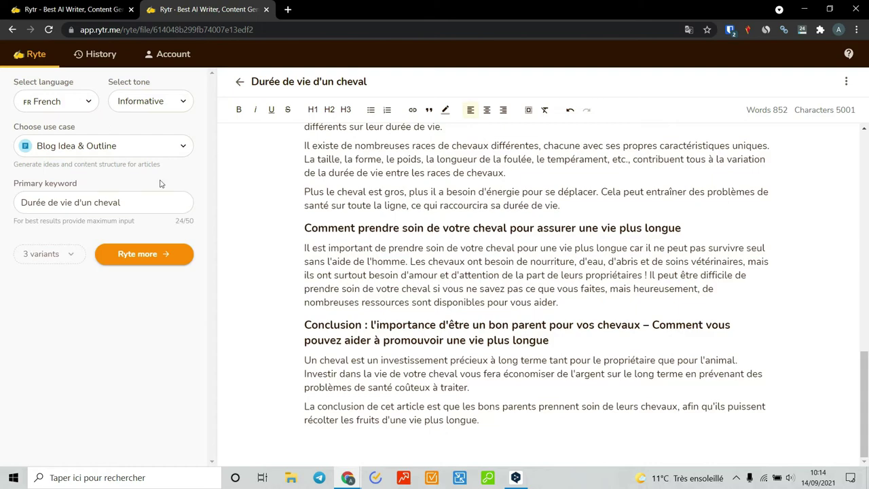
left_click(68, 107)
left_click(64, 214)
key("Return")
type("Write")
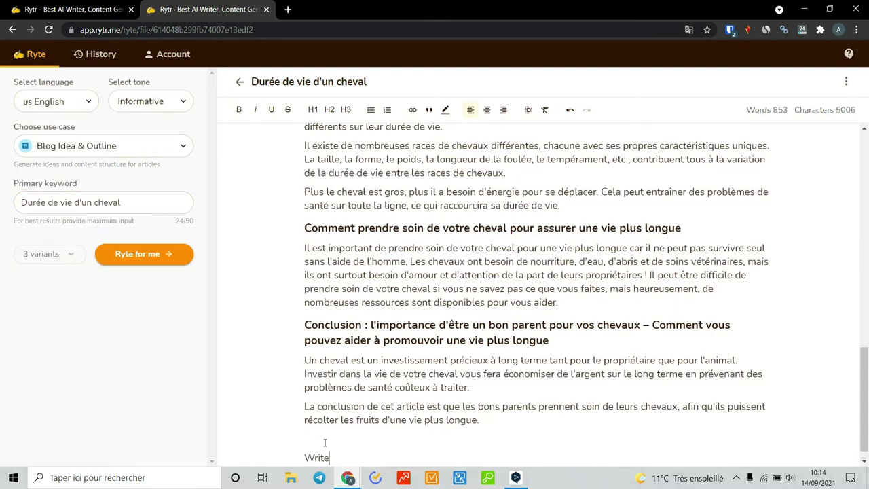
type(" a conclusion about lifetime horse")
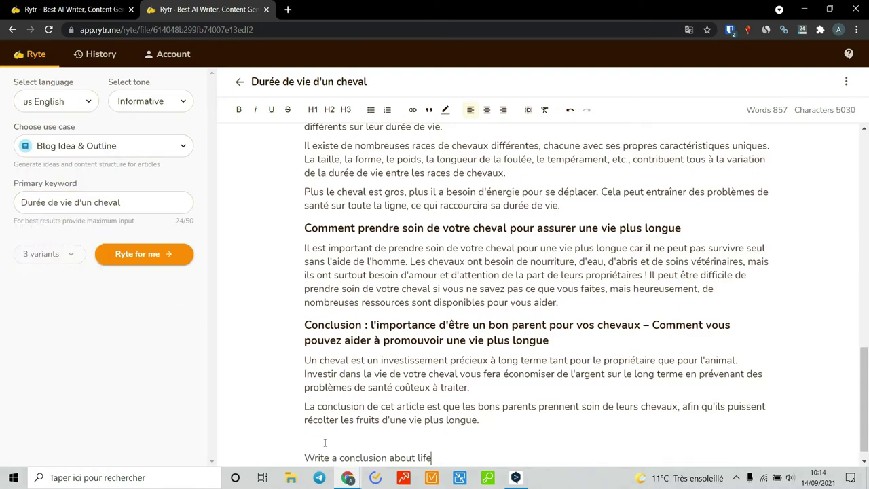
triple_click(363, 458)
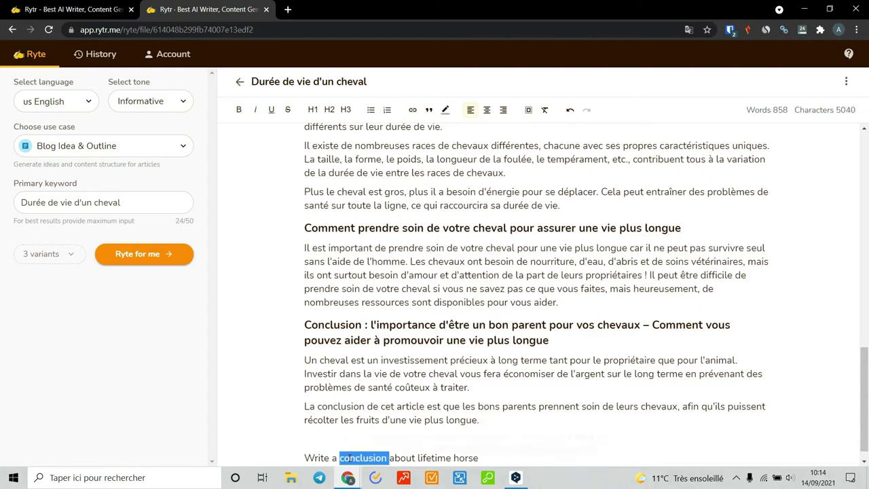
left_click(503, 438)
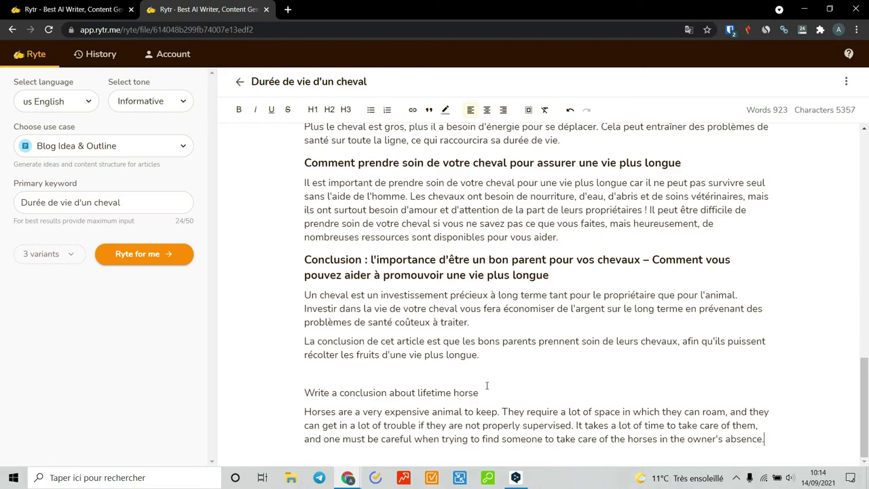
Set the output language to Chinese (S) and generate text again from the line "Write a conclusion about lifetime horse"
triple_click(478, 393)
left_click(58, 101)
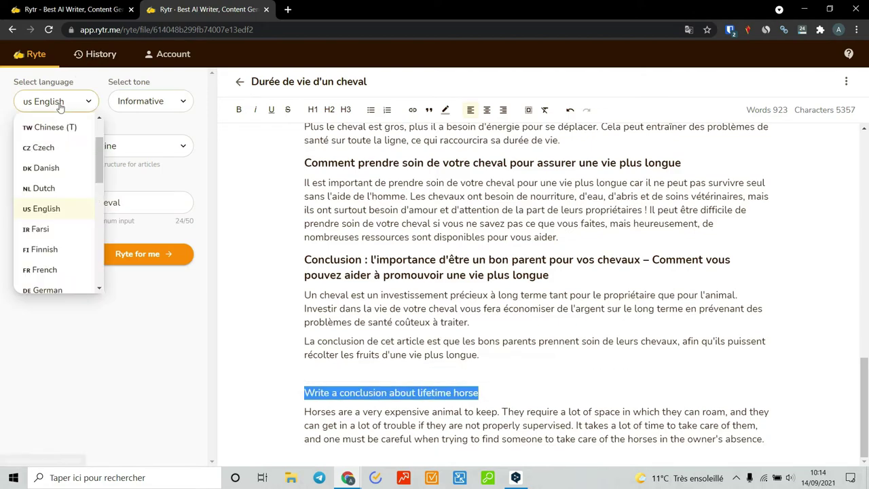
left_click(45, 126)
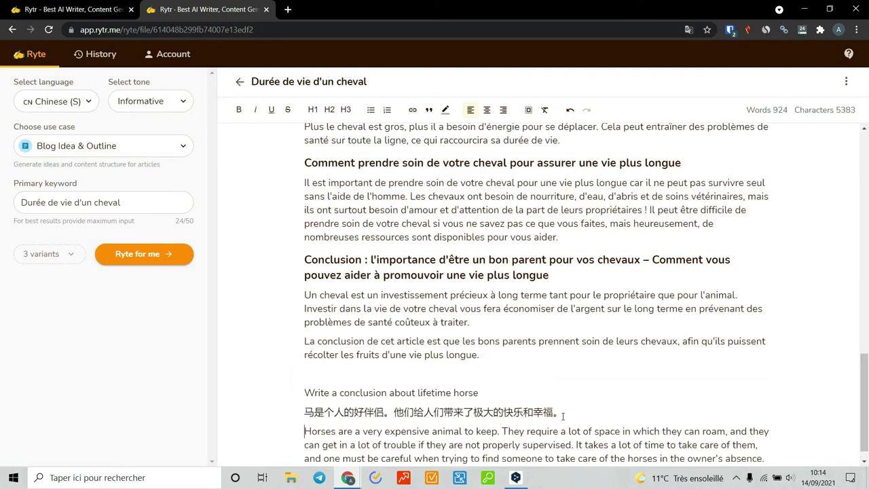
Delete the English test command and its generated texts at the article's end, and view the document's download options
left_click_drag(563, 415, 309, 392)
key("BackSpace")
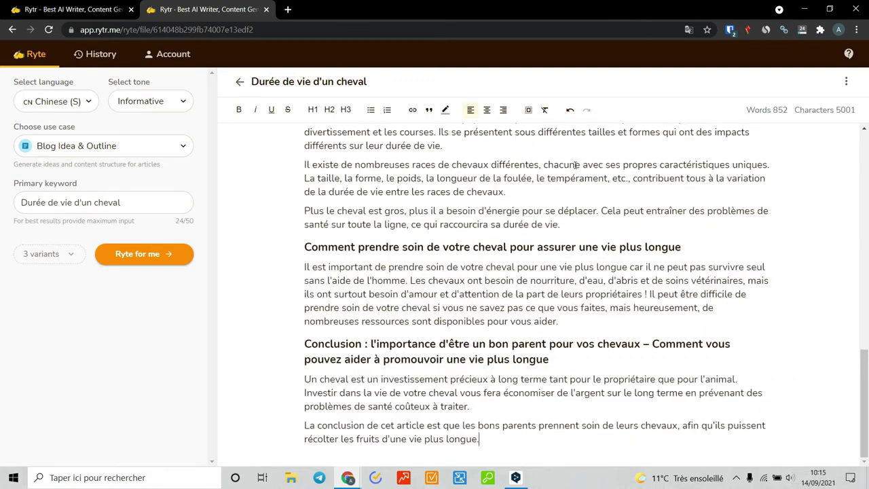
left_click(846, 81)
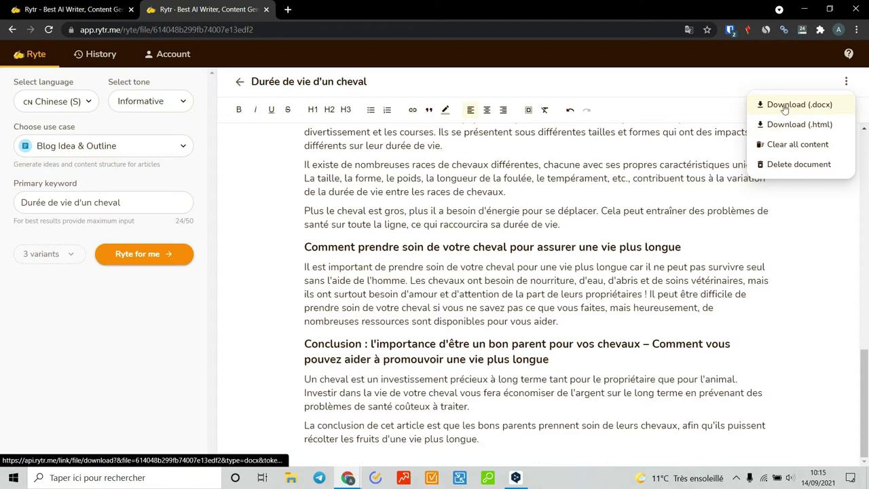
left_click(717, 55)
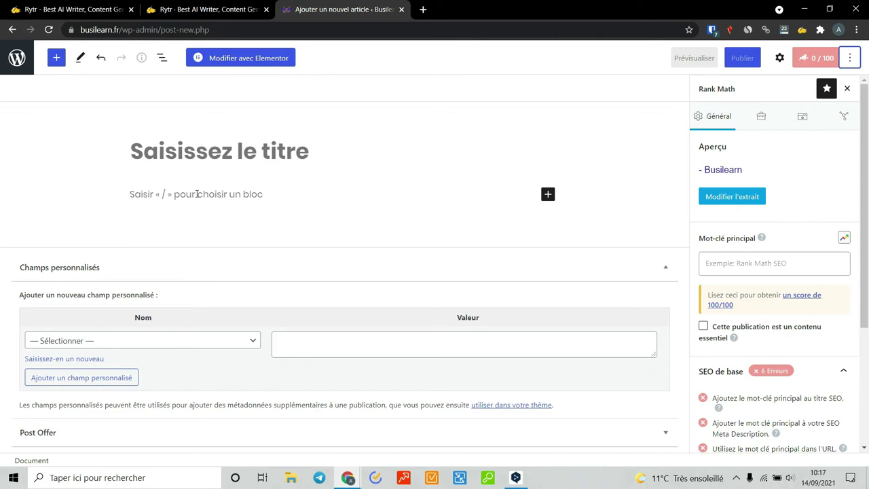
For the WordPress post editor, set the Rytr extension to French, Informative tone and 3 variants
left_click(802, 30)
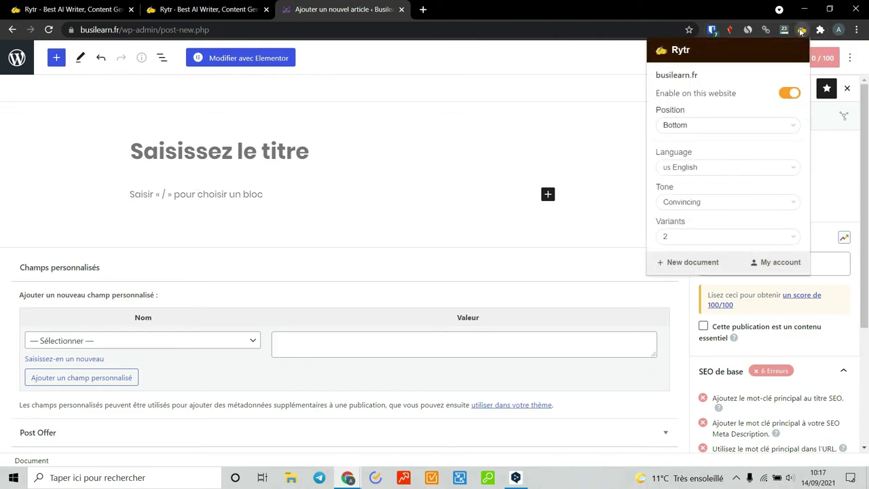
left_click(732, 174)
left_click(706, 287)
left_click(724, 201)
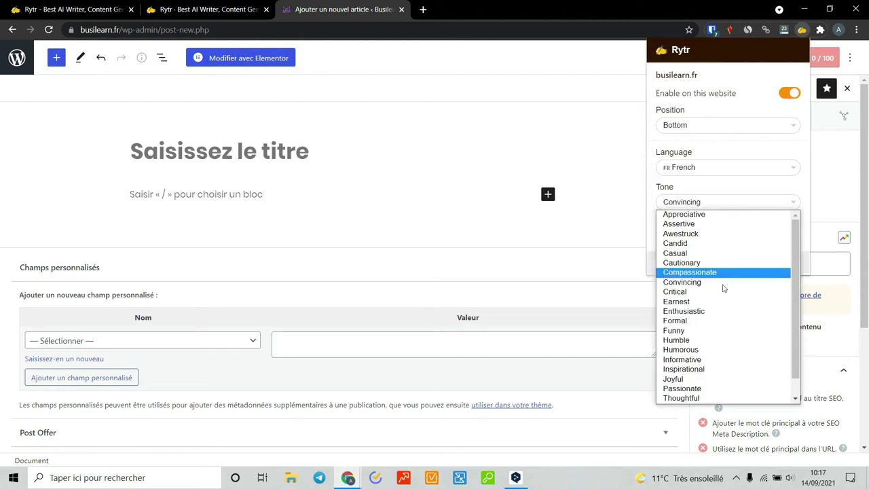
left_click(691, 360)
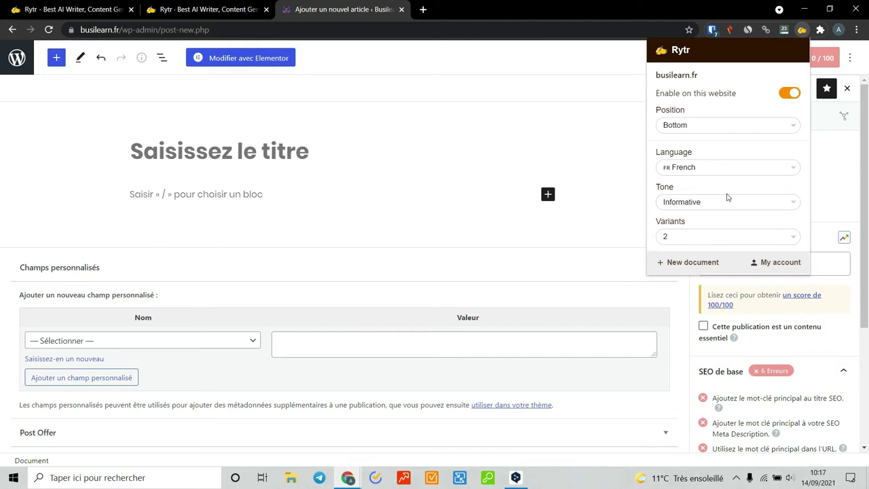
left_click(703, 269)
left_click(751, 126)
left_click(751, 127)
Write "Quelle est la durée de vie d'un cheval ? Durée de vie cheval" as the post's first paragraph
left_click(238, 190)
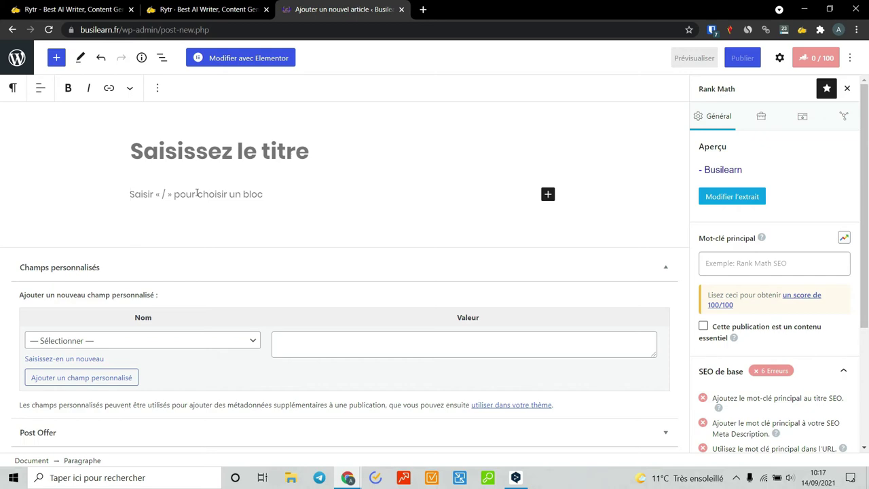
type("Quelle est la durée de vie d'un c")
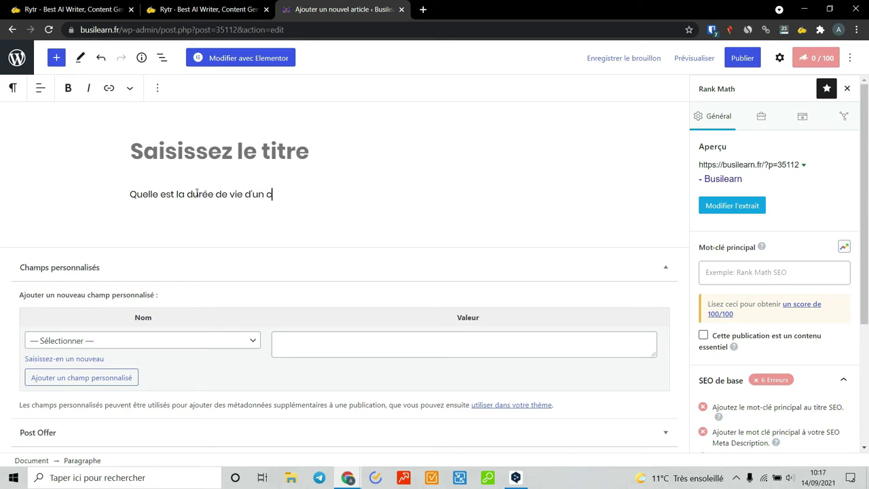
type("heval ?")
key("ctrl+a")
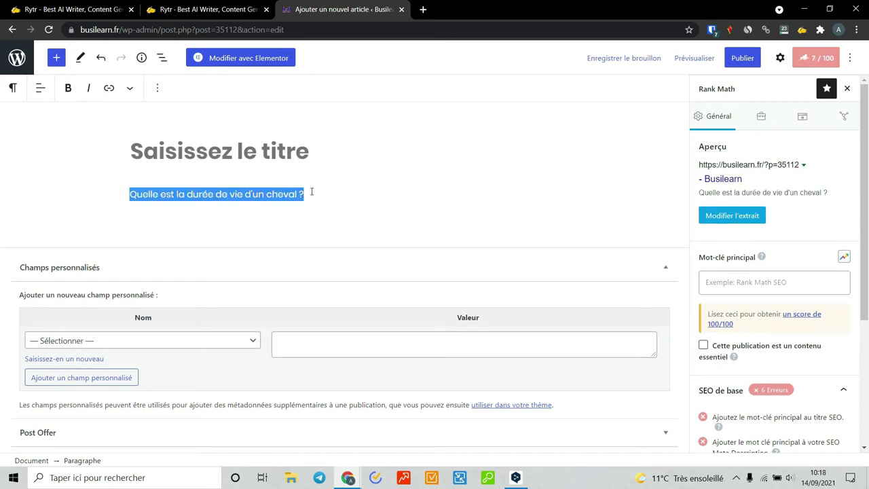
left_click(311, 192)
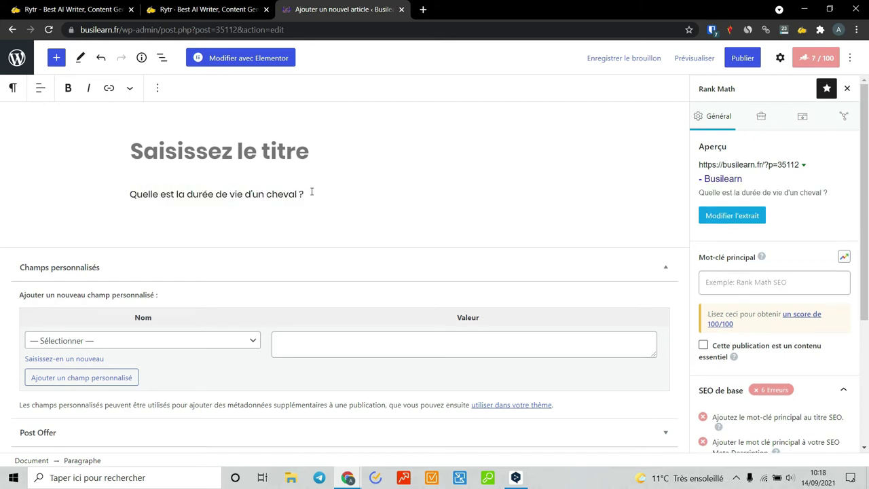
type("Durée de vie cheval")
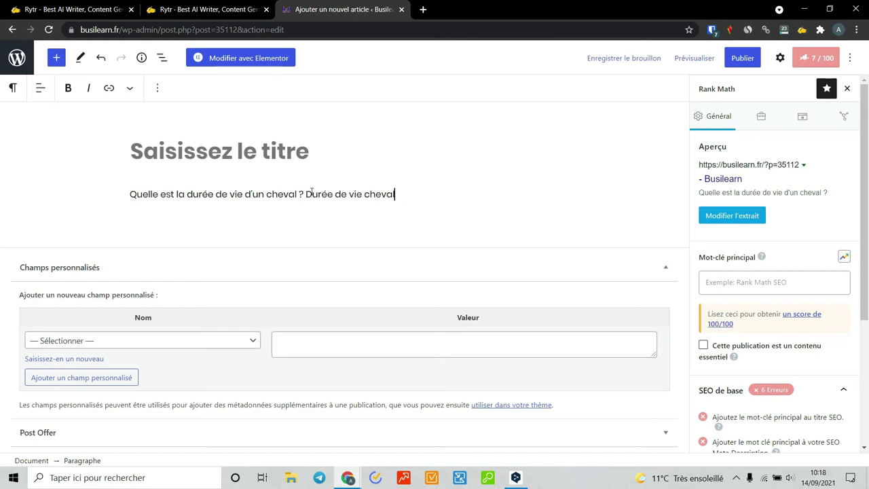
key("ctrl+a")
key("Right")
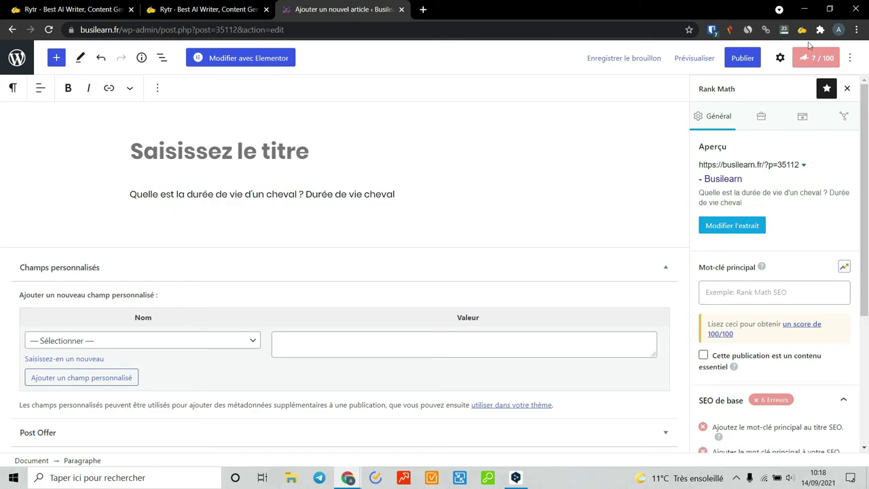
Copy the paragraph's text and reload the post editor page
key("ctrl+a")
key("ctrl+c")
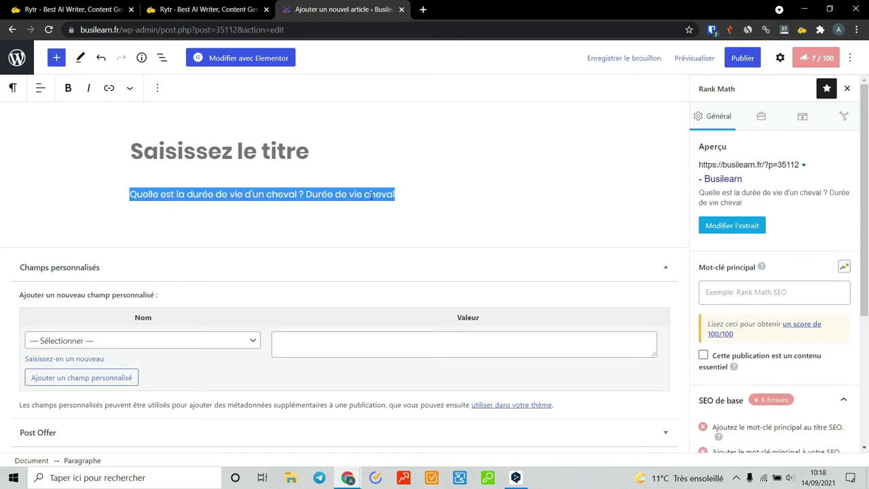
left_click(49, 29)
left_click(494, 111)
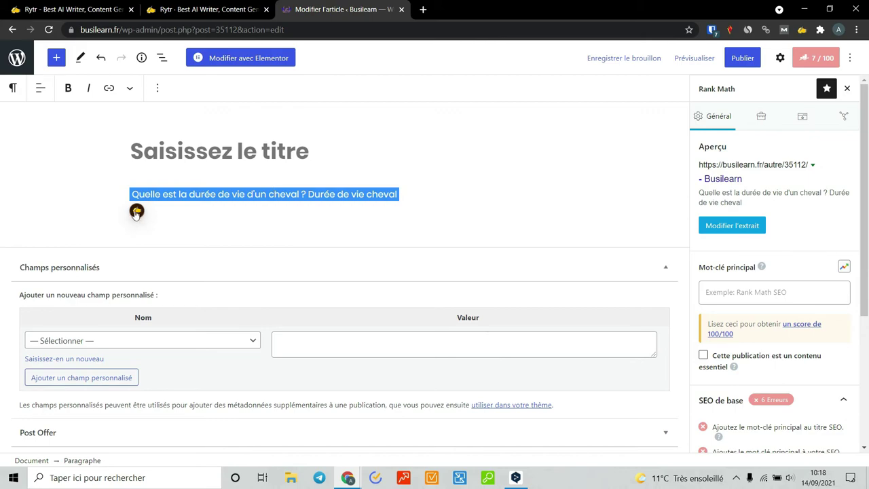
Generate a Rytr paragraph from the selected line and insert the variant starting "La durée de vie d'un cheval est généralement de 25 à 30 ans"
mouse_move(138, 213)
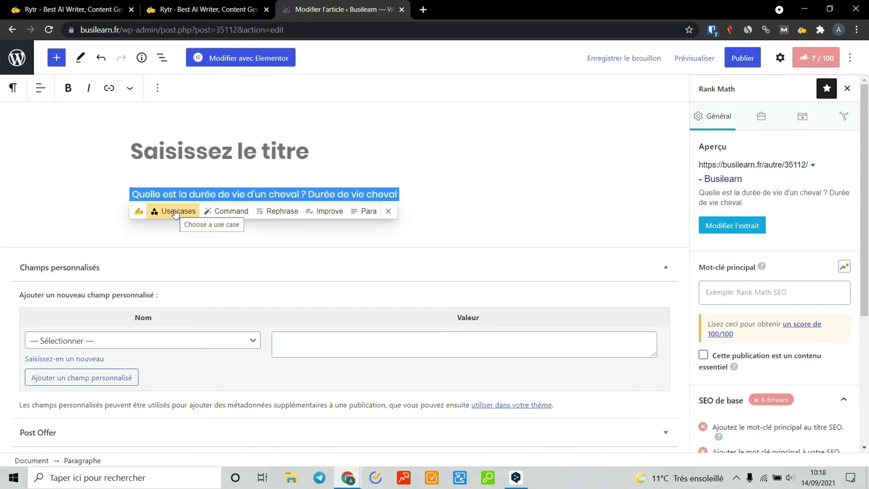
left_click(367, 212)
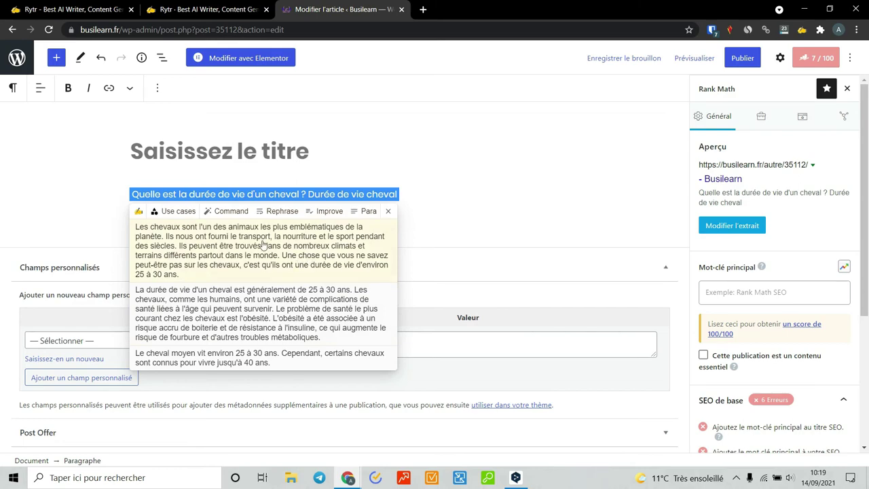
left_click(250, 323)
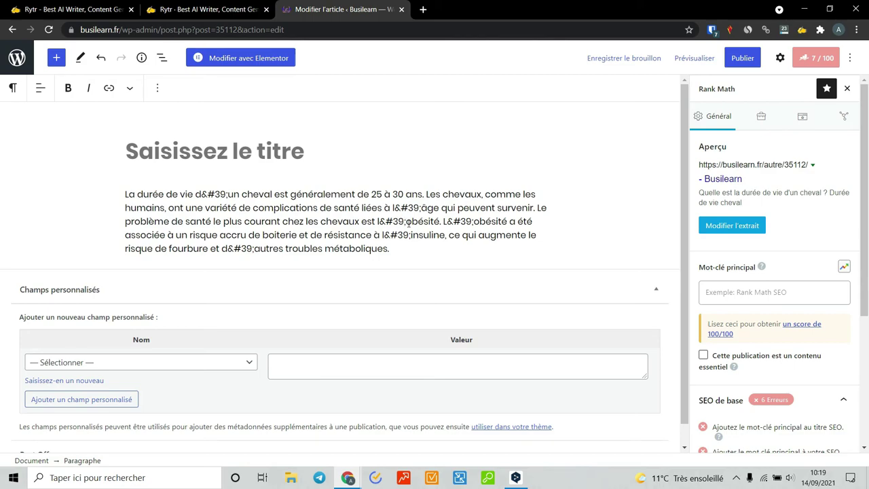
Replace every "&#39;" code in the generated paragraph with an apostrophe
key("BackSpace")
key("BackSpace")
key("BackSpace")
key("BackSpace")
key("BackSpace")
type("'")
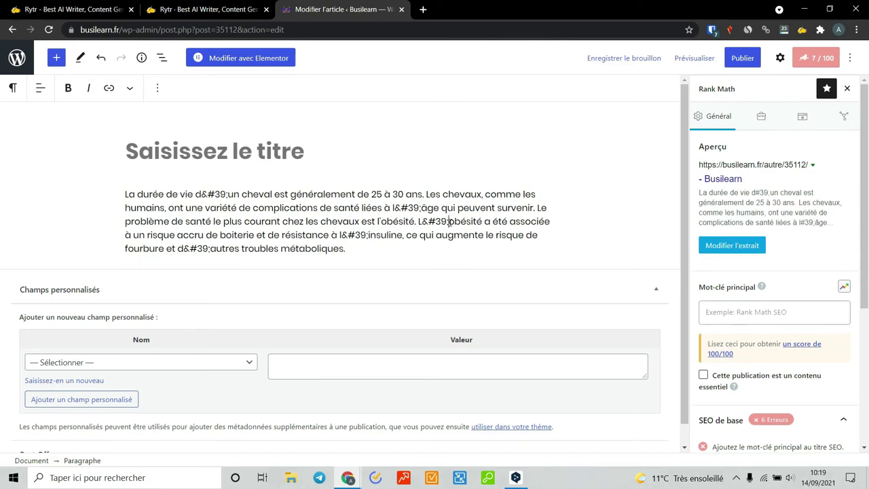
left_click(449, 222)
key("BackSpace")
key("BackSpace")
key("BackSpace")
key("BackSpace")
key("BackSpace")
type("'")
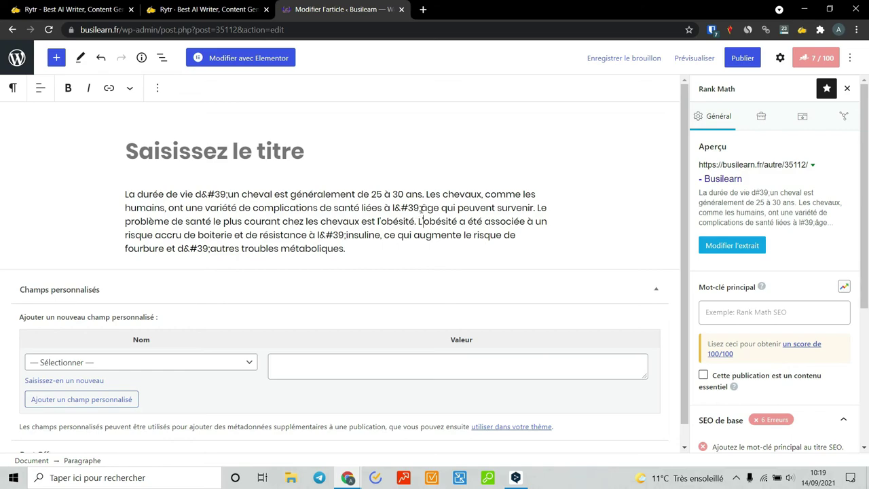
left_click(421, 208)
key("BackSpace")
key("BackSpace")
key("BackSpace")
key("BackSpace")
key("BackSpace")
type("'")
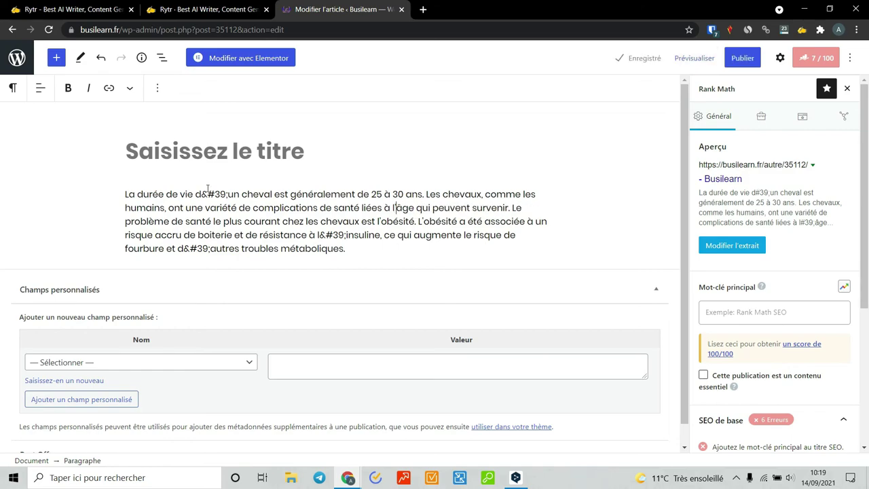
left_click(224, 194)
key("BackSpace")
key("BackSpace")
key("BackSpace")
key("BackSpace")
key("BackSpace")
type("'")
left_click(287, 235)
key("BackSpace")
key("BackSpace")
key("BackSpace")
key("BackSpace")
key("BackSpace")
type("'")
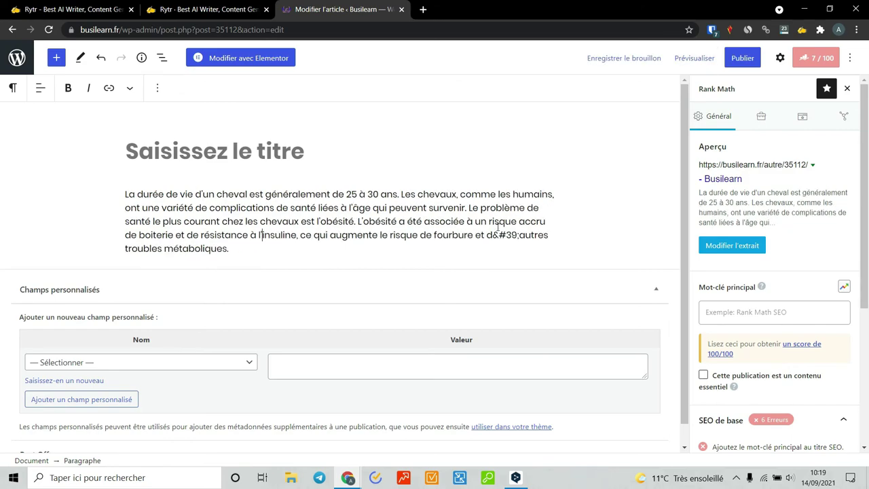
left_click(519, 234)
key("BackSpace")
key("BackSpace")
key("BackSpace")
key("BackSpace")
key("BackSpace")
type("'")
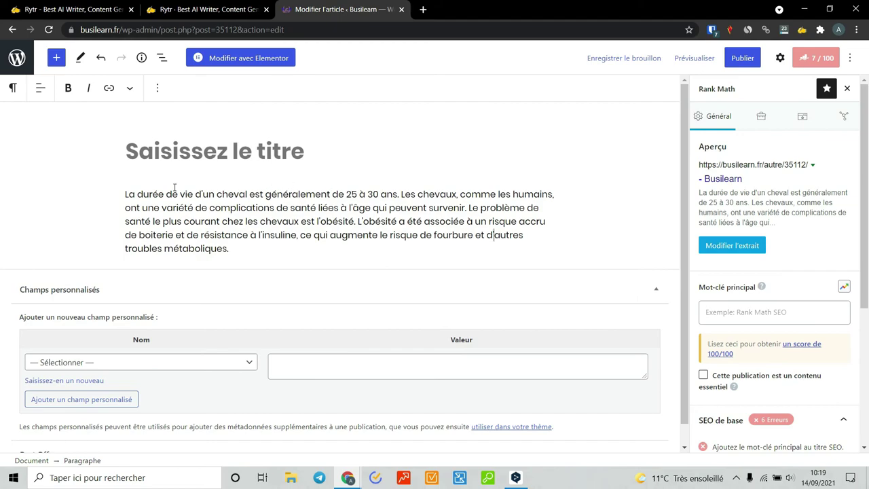
Paste the copied line above the paragraph, trim it to "Quelle est la durée de vie d'un cheval ?" and convert it to a heading
left_click(323, 156)
key("ctrl+v")
key("BackSpace")
key("BackSpace")
key("BackSpace")
key("BackSpace")
key("BackSpace")
key("BackSpace")
key("BackSpace")
key("BackSpace")
key("BackSpace")
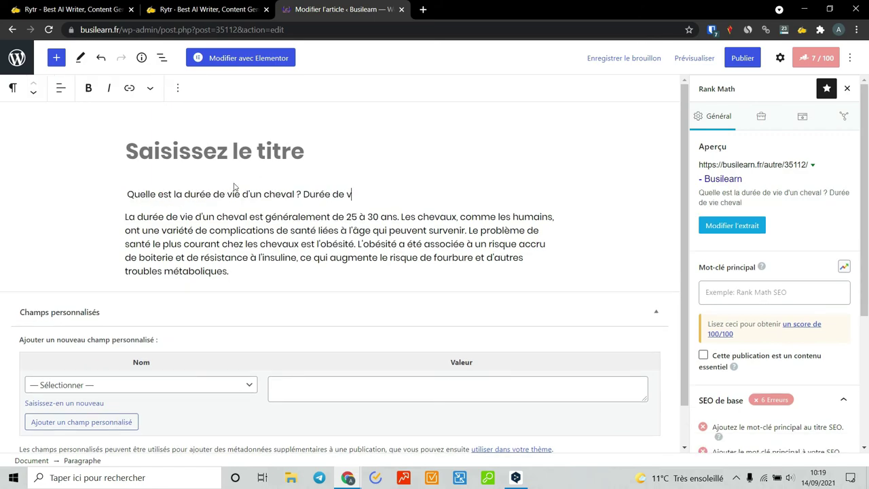
key("BackSpace")
key("BackSpace")
key("BackSpace")
key("BackSpace")
key("BackSpace")
key("BackSpace")
key("BackSpace")
key("BackSpace")
key("BackSpace")
key("BackSpace")
key("BackSpace")
left_click(12, 88)
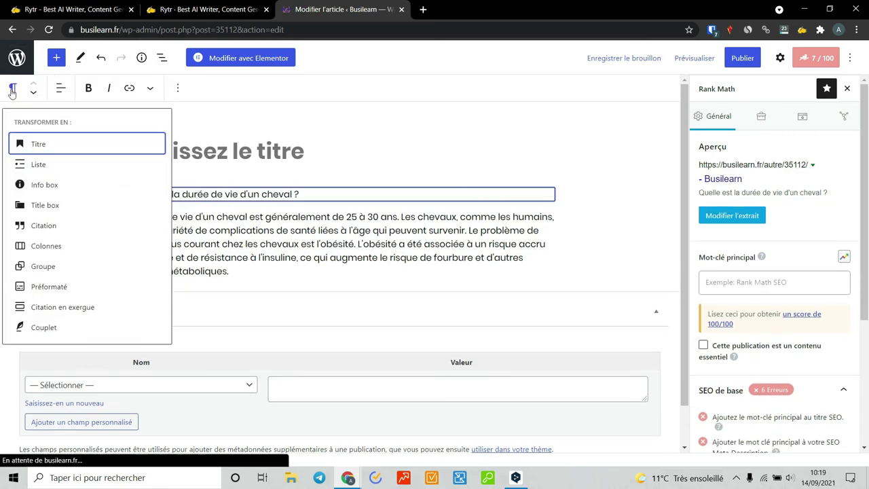
left_click(18, 144)
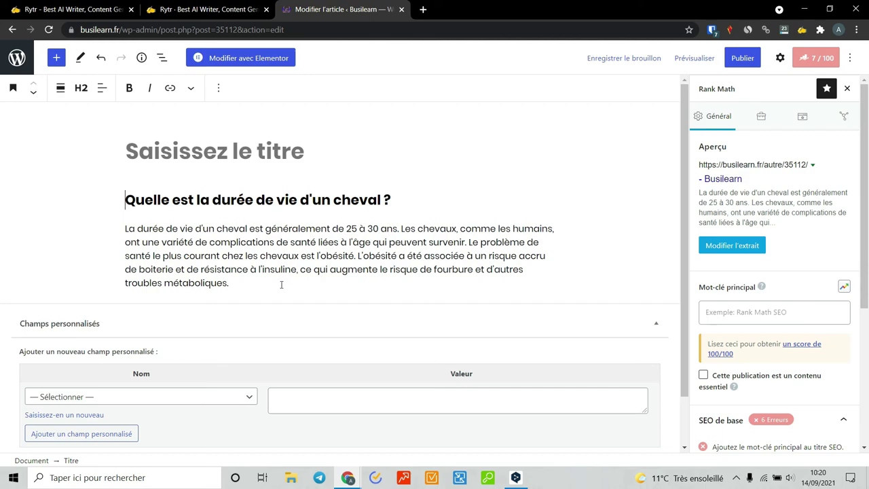
Add an empty paragraph below the generated text and save the post draft
left_click(238, 284)
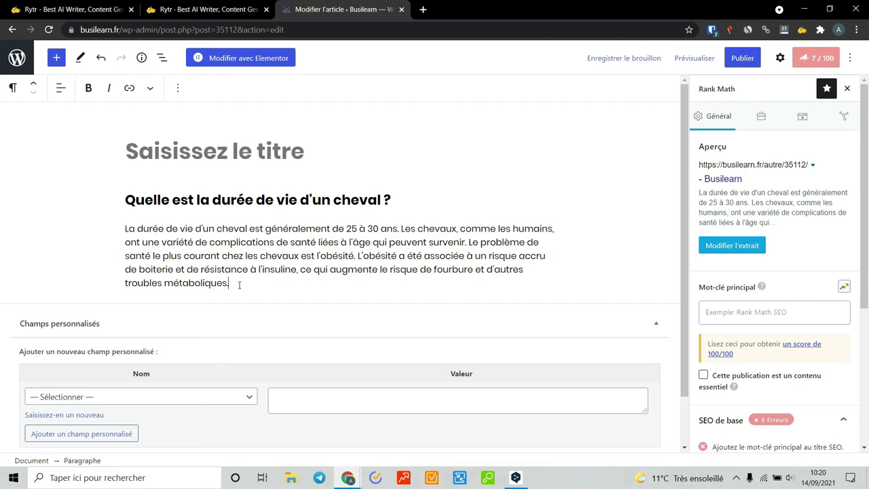
key("Return")
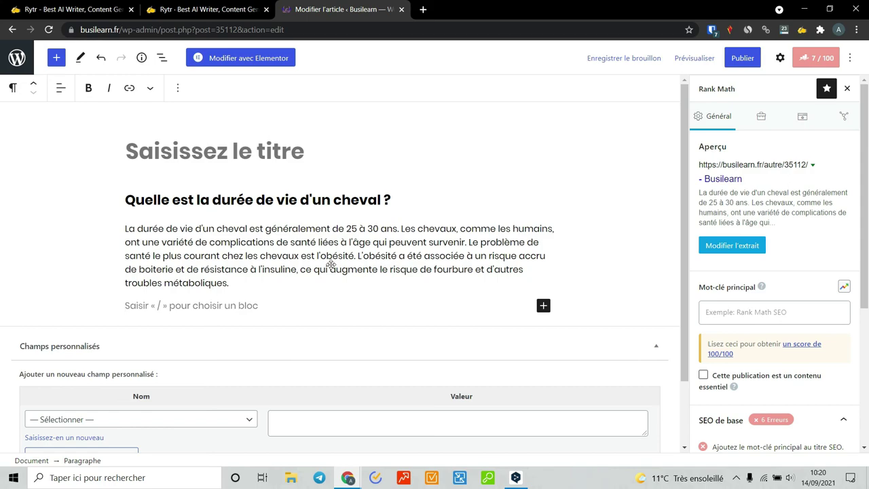
key("ctrl+s")
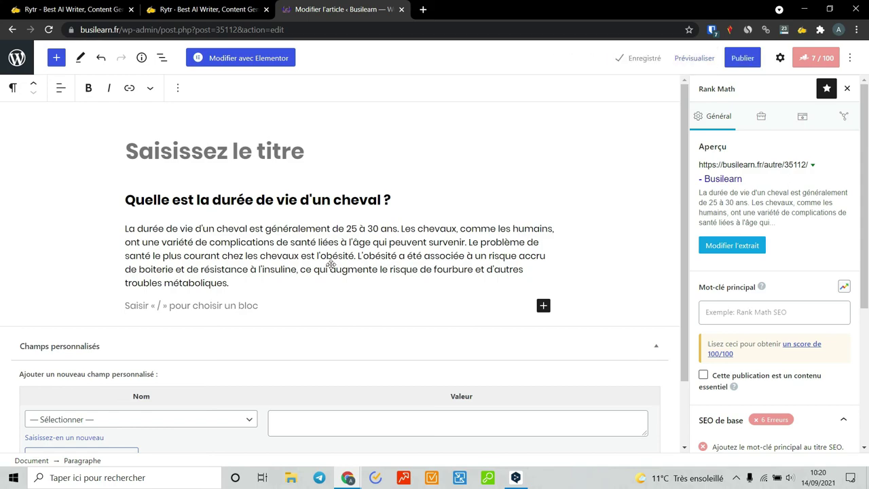